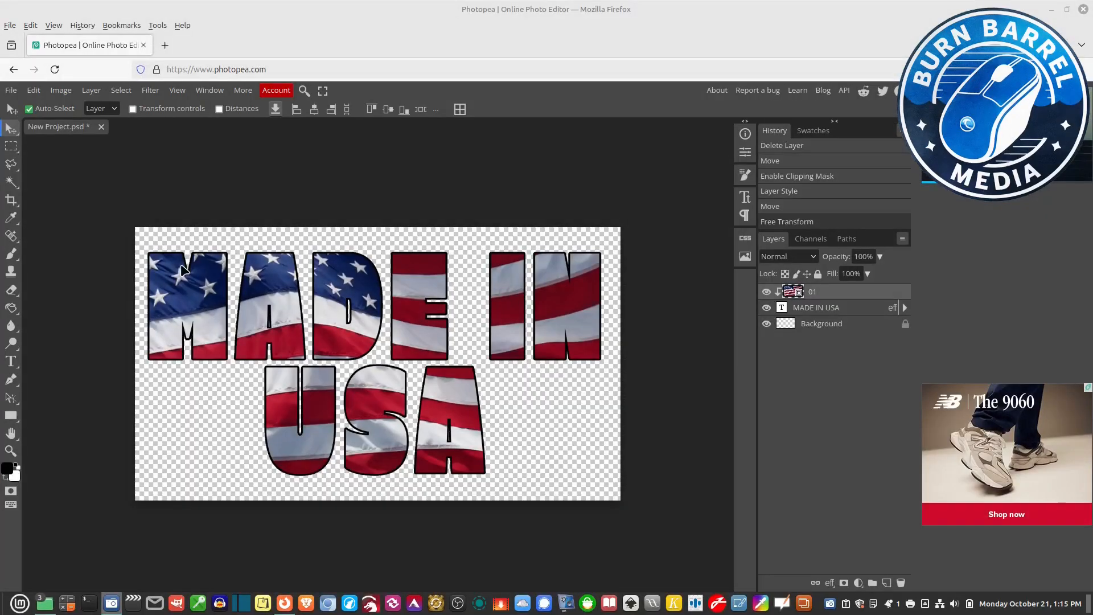
# Close the existing project without saving and create a new 1280 × 720 px project at 72 DPI with a transparent background
pyautogui.click(104, 128)
pyautogui.click(653, 360)
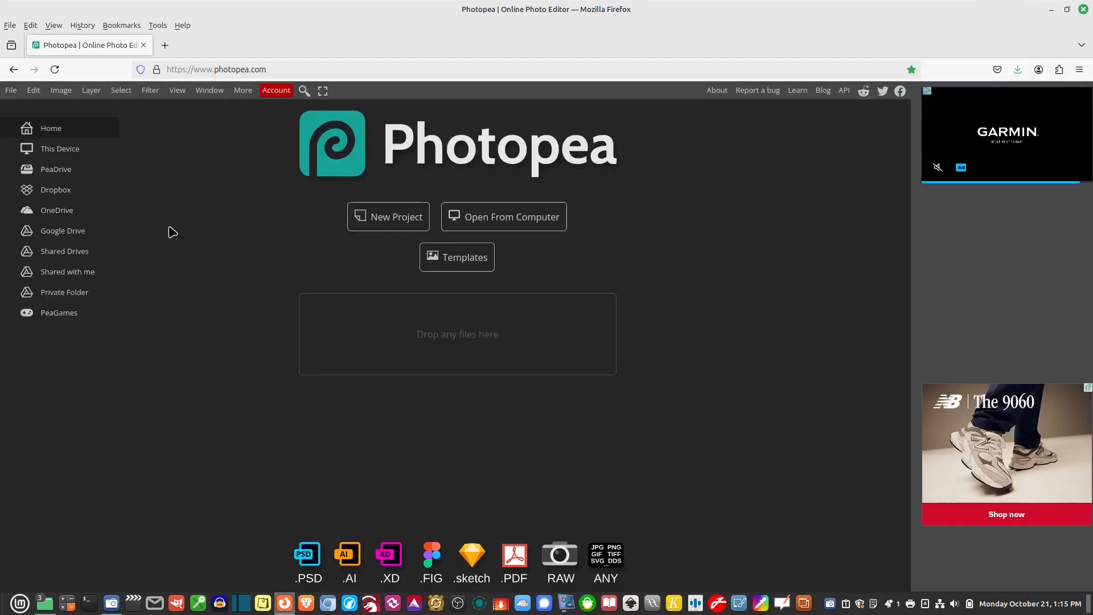
pyautogui.click(11, 91)
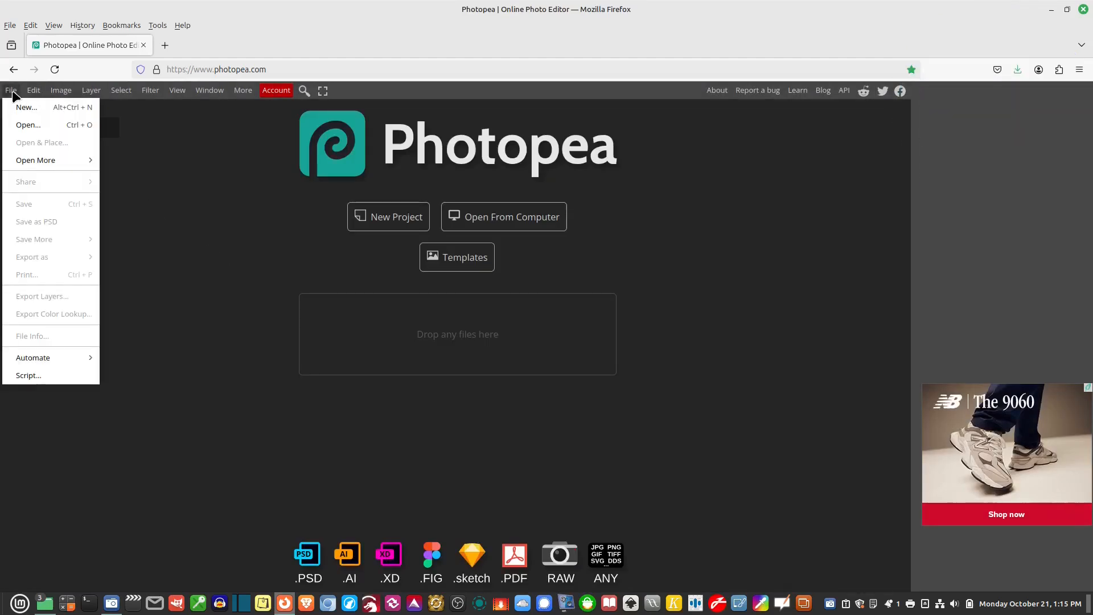
pyautogui.click(25, 107)
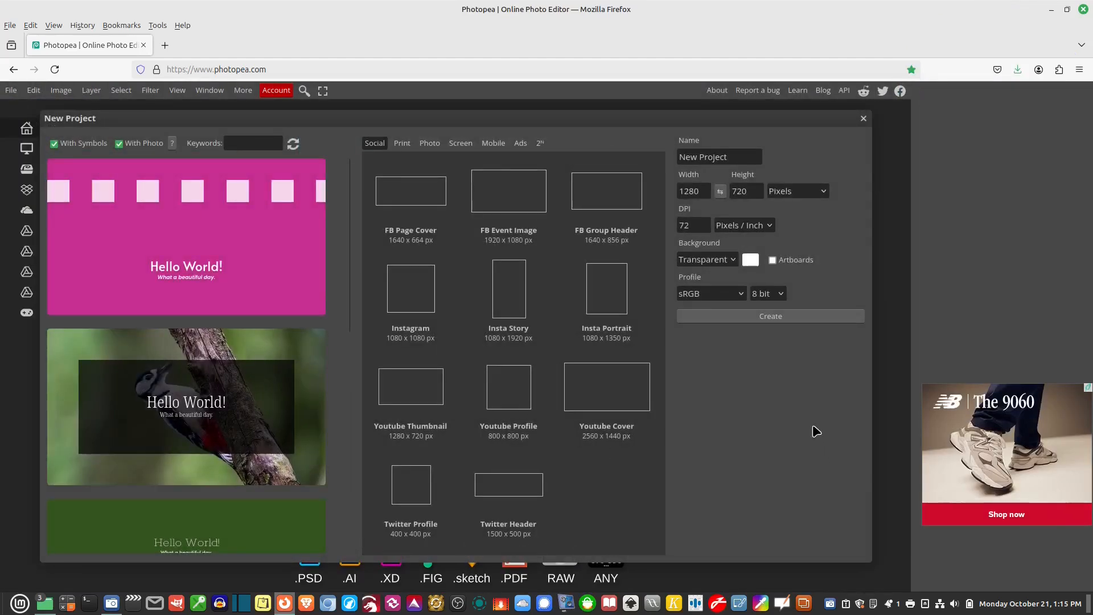
pyautogui.click(702, 190)
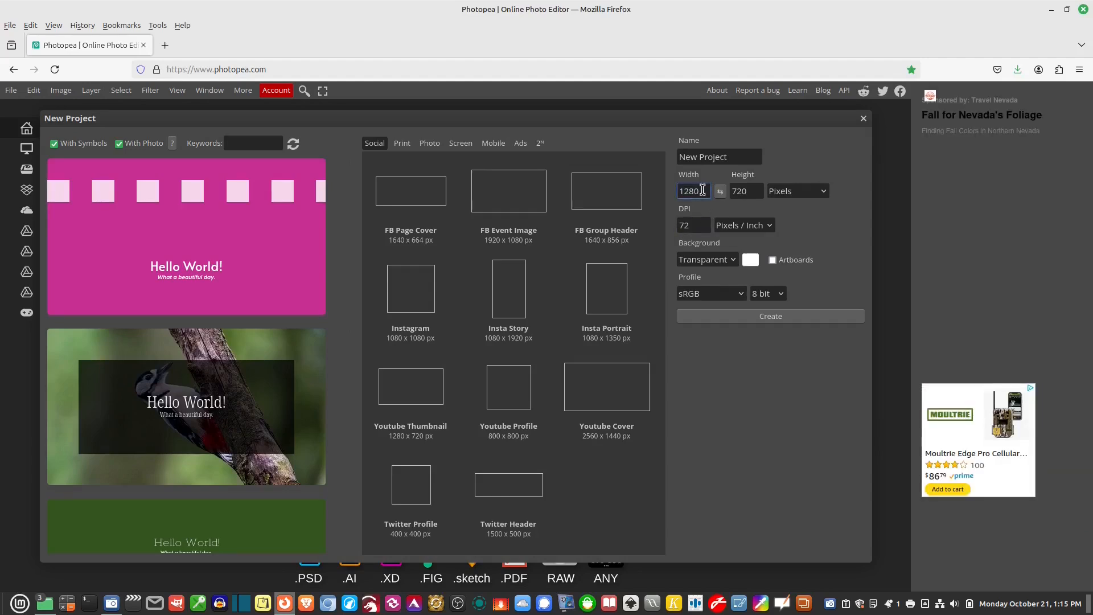
pyautogui.click(754, 193)
pyautogui.click(693, 225)
pyautogui.click(766, 319)
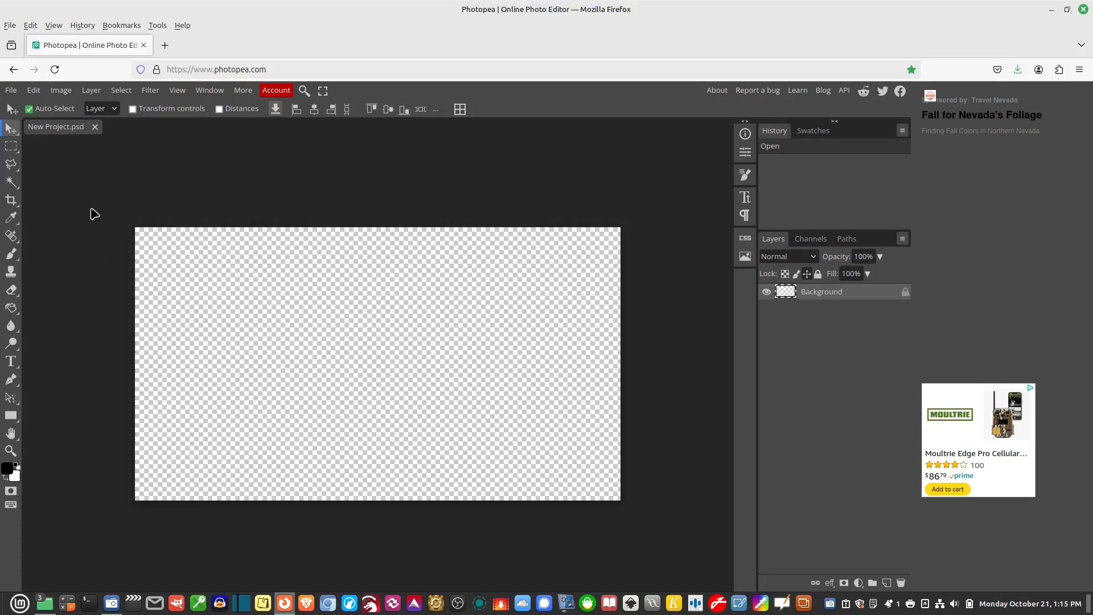
# Choose the Erica One font for the Type tool and close the font list
pyautogui.click(11, 362)
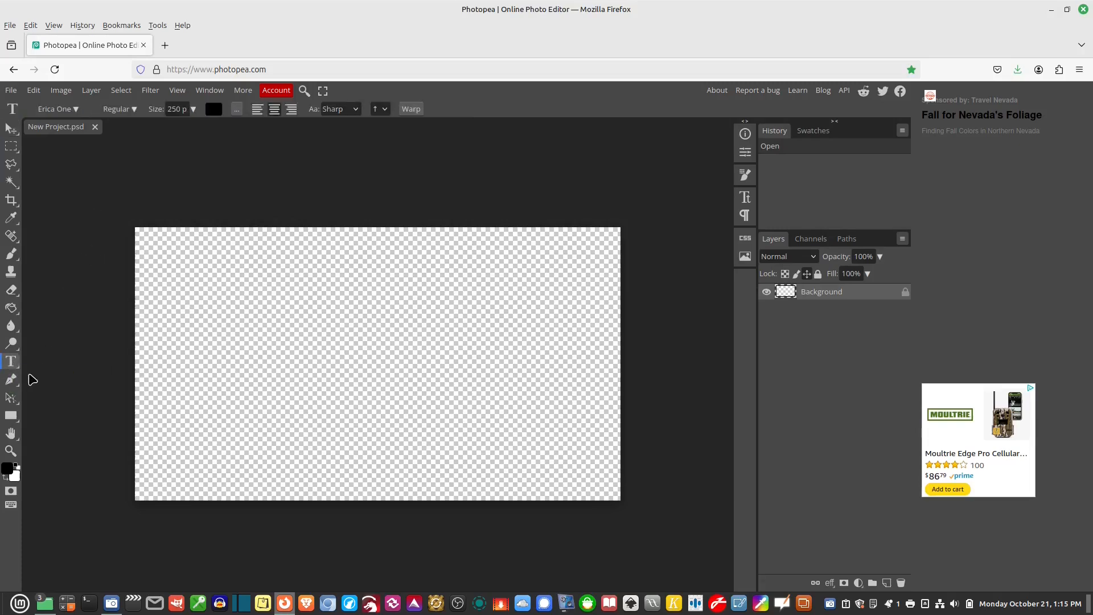
pyautogui.click(75, 109)
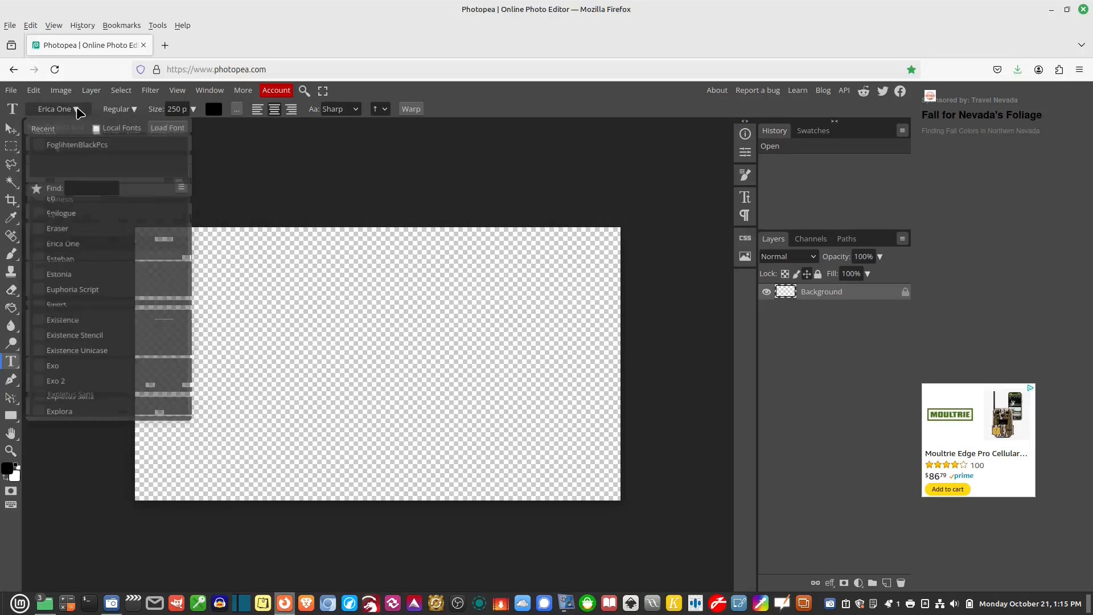
pyautogui.click(113, 275)
pyautogui.click(110, 276)
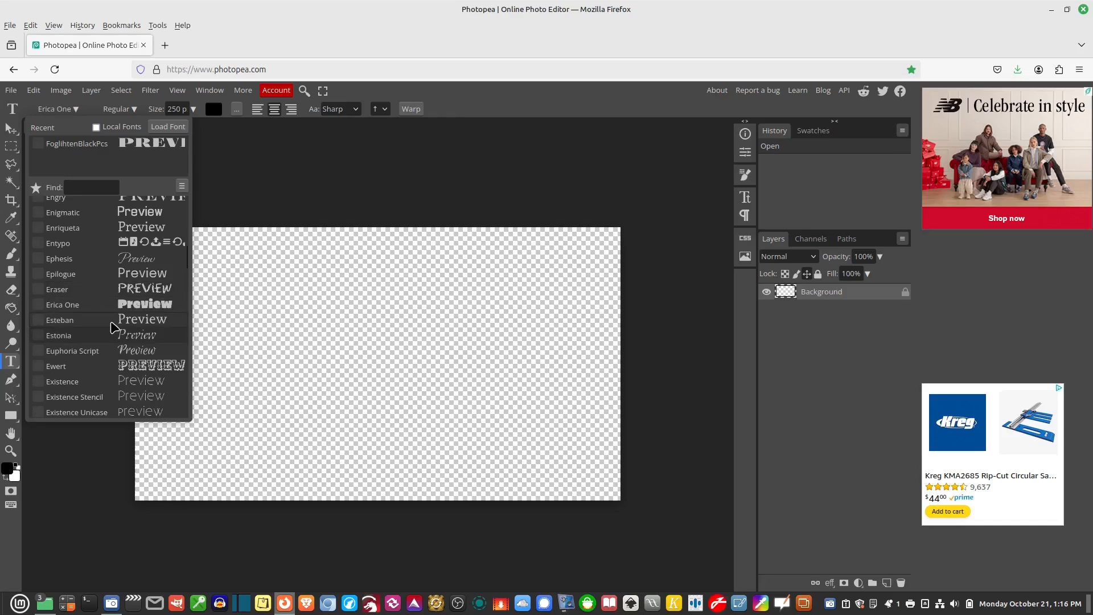
pyautogui.click(159, 279)
pyautogui.click(149, 304)
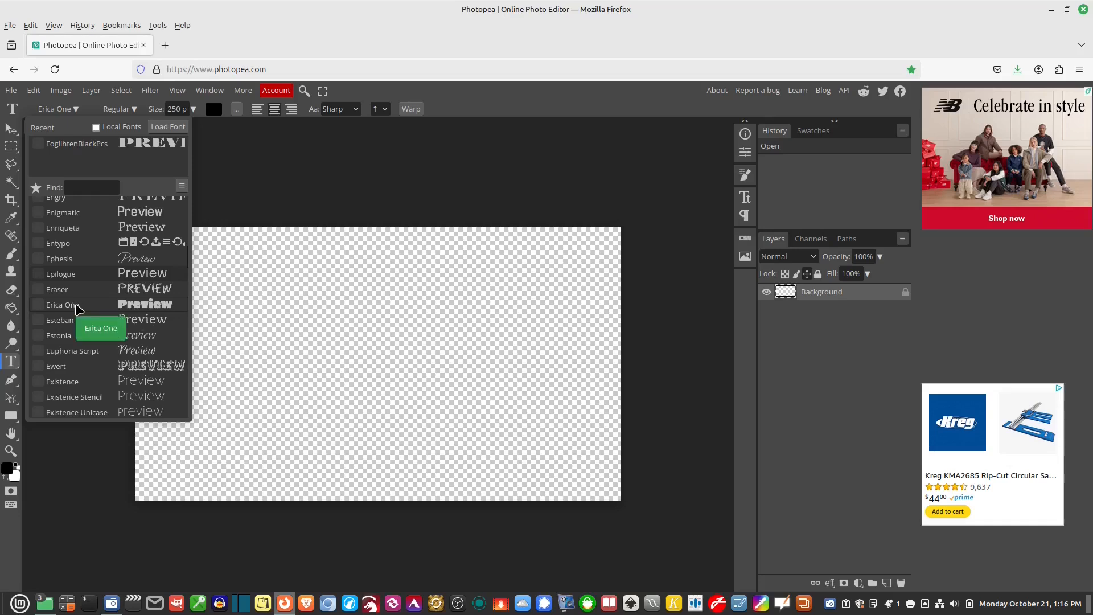
pyautogui.click(298, 190)
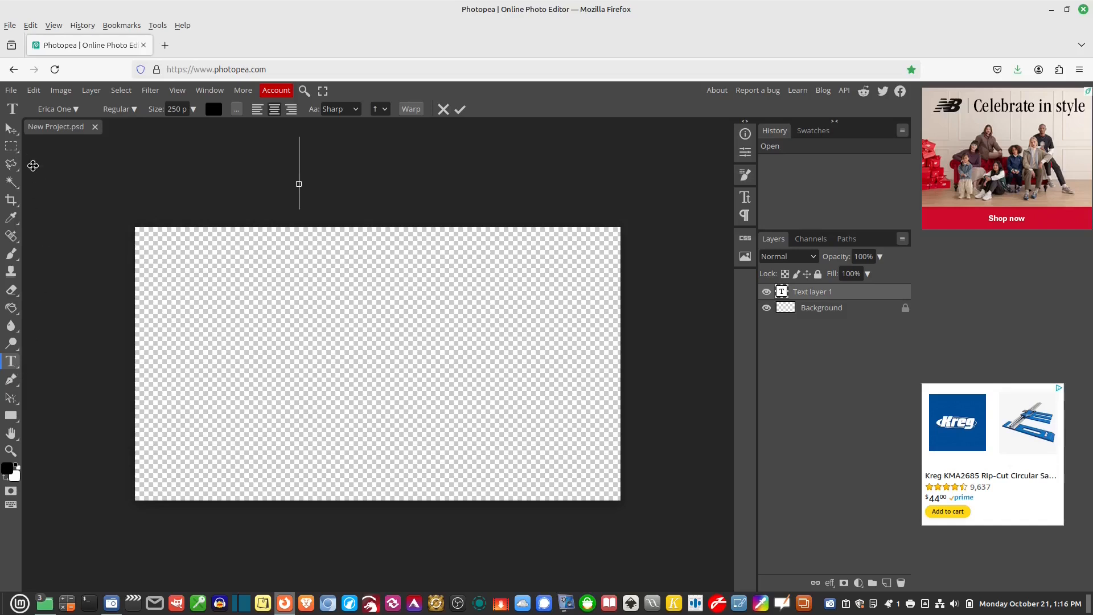
pyautogui.click(13, 148)
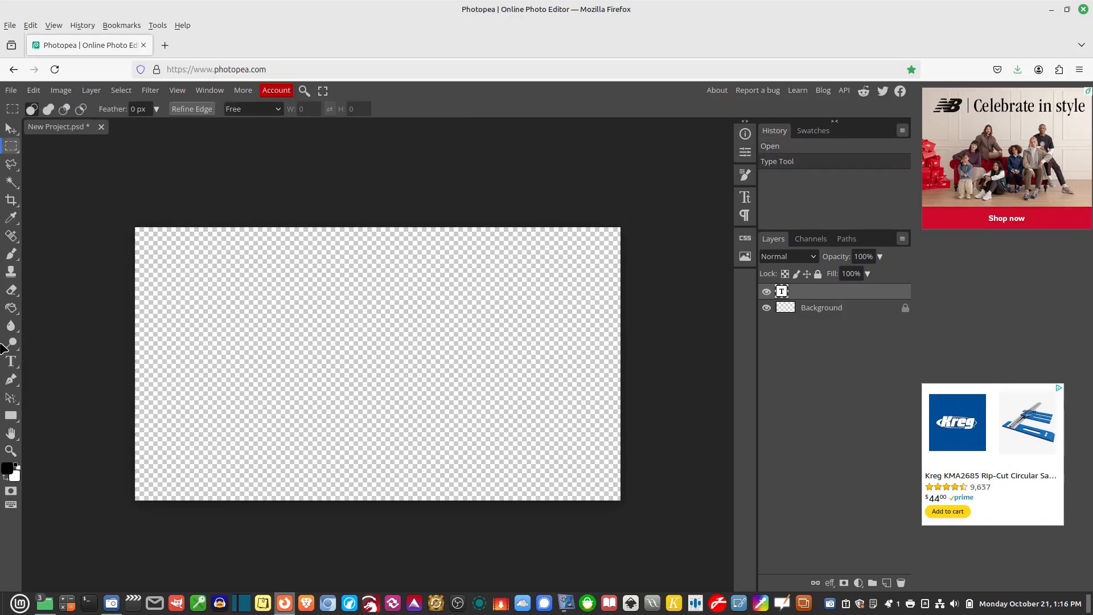
# Reactivate the Type tool and set its font size to 250 px
pyautogui.click(11, 362)
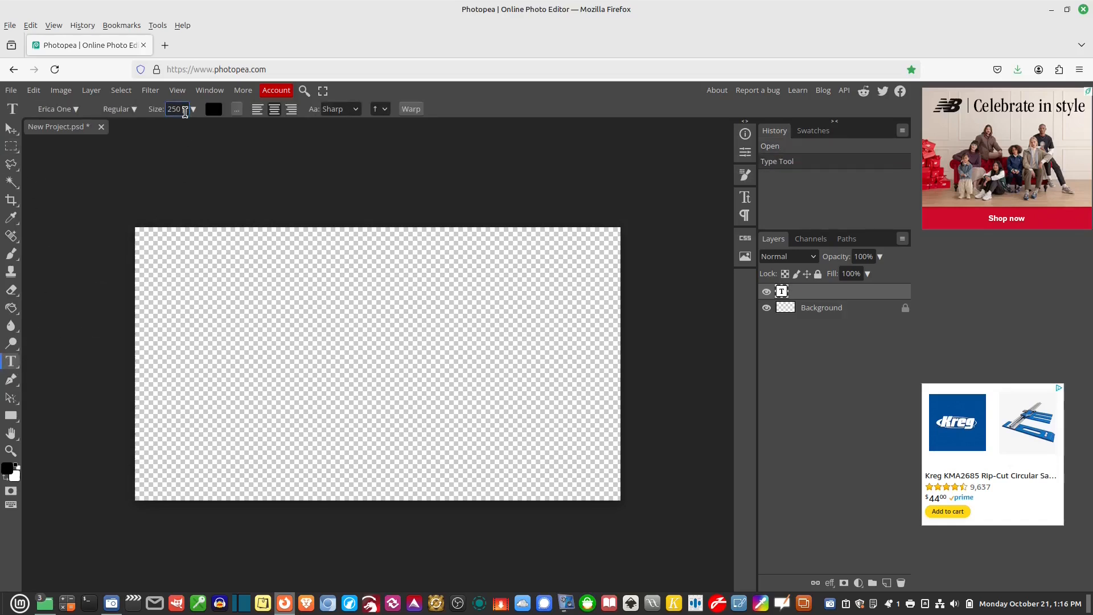
pyautogui.click(185, 111)
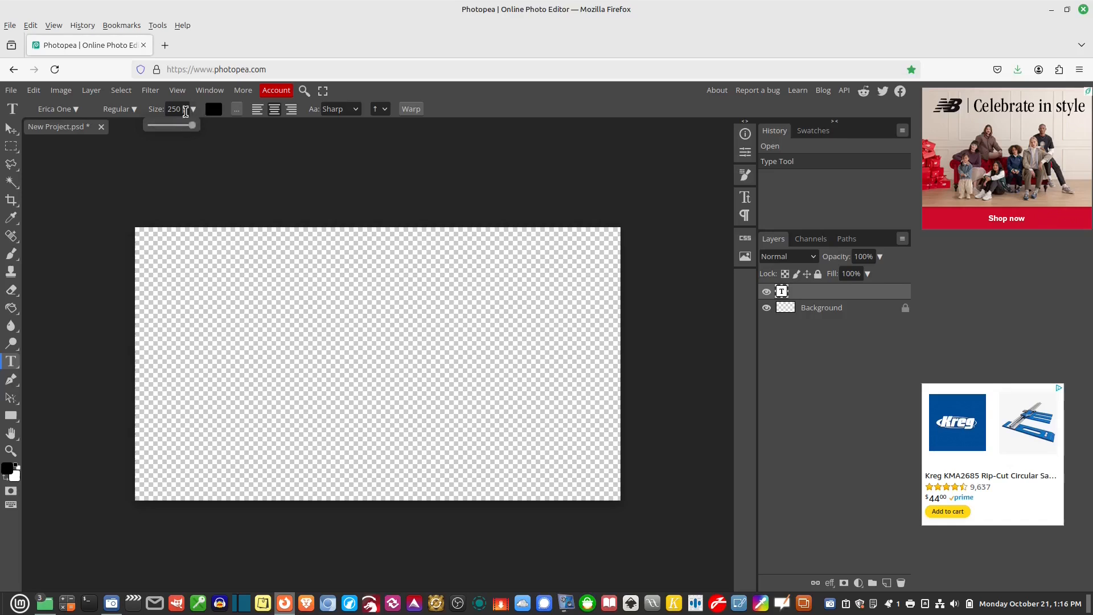
pyautogui.moveTo(190, 125)
pyautogui.mouseDown()
pyautogui.moveTo(168, 130)
pyautogui.moveTo(207, 131)
pyautogui.moveTo(189, 124)
pyautogui.mouseUp()
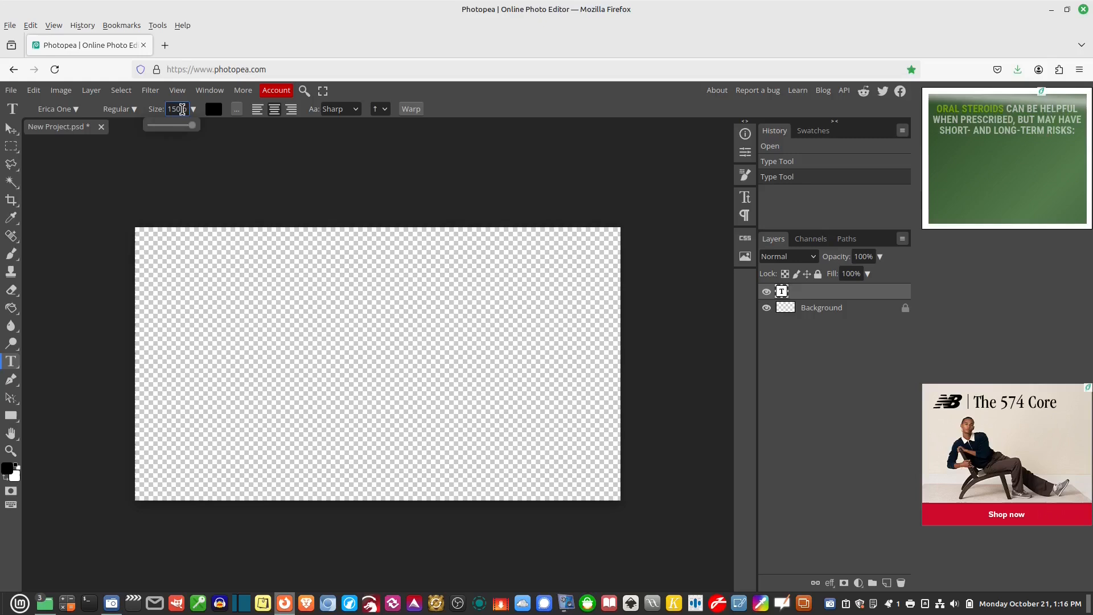
pyautogui.moveTo(183, 109); pyautogui.dragTo(132, 109)
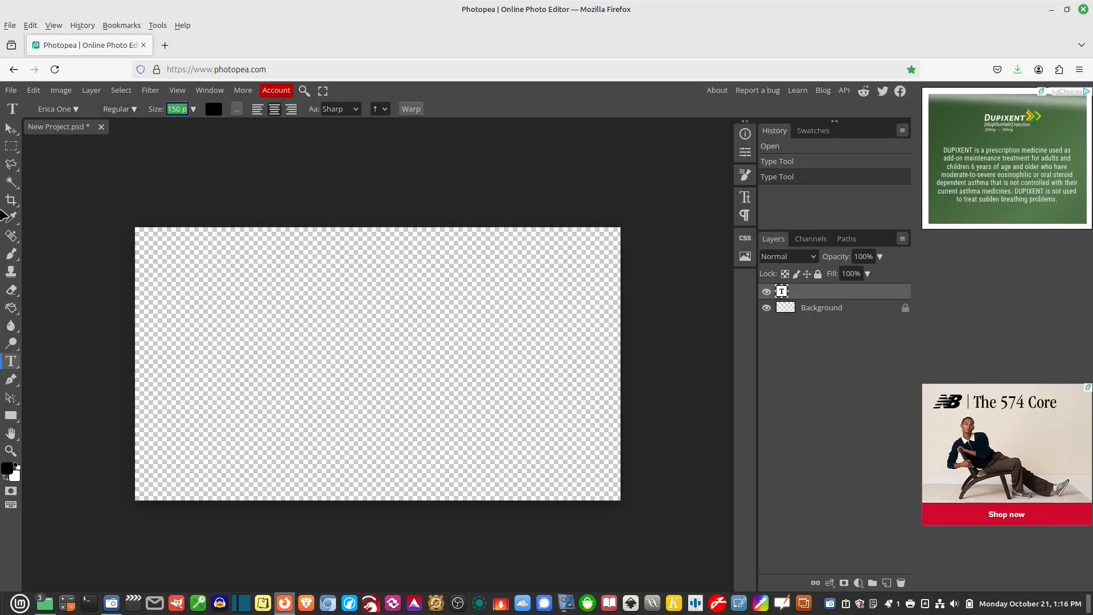
pyautogui.write('250')
pyautogui.press('Return')
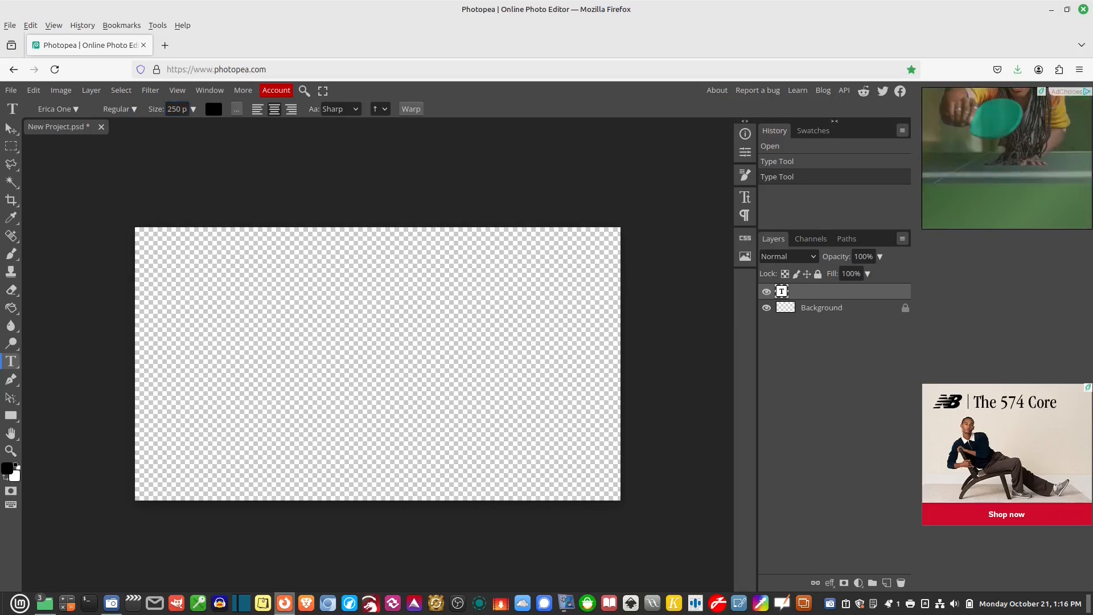
# Add the text "MADE IN" with "USA" on a second line and move it to the centre of the canvas
pyautogui.click(350, 350)
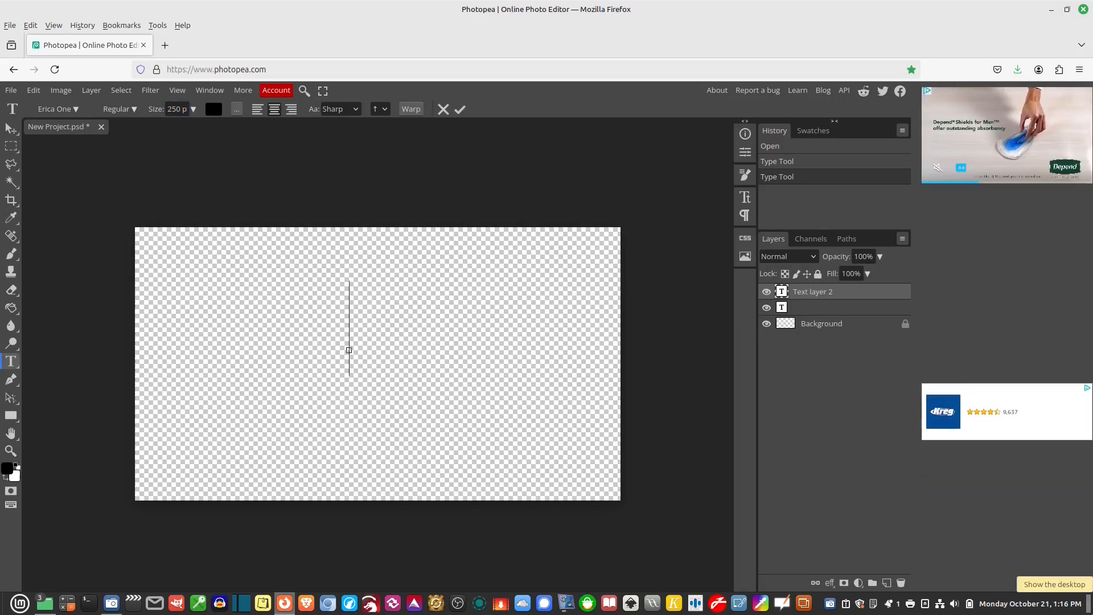
pyautogui.write('MADE IN')
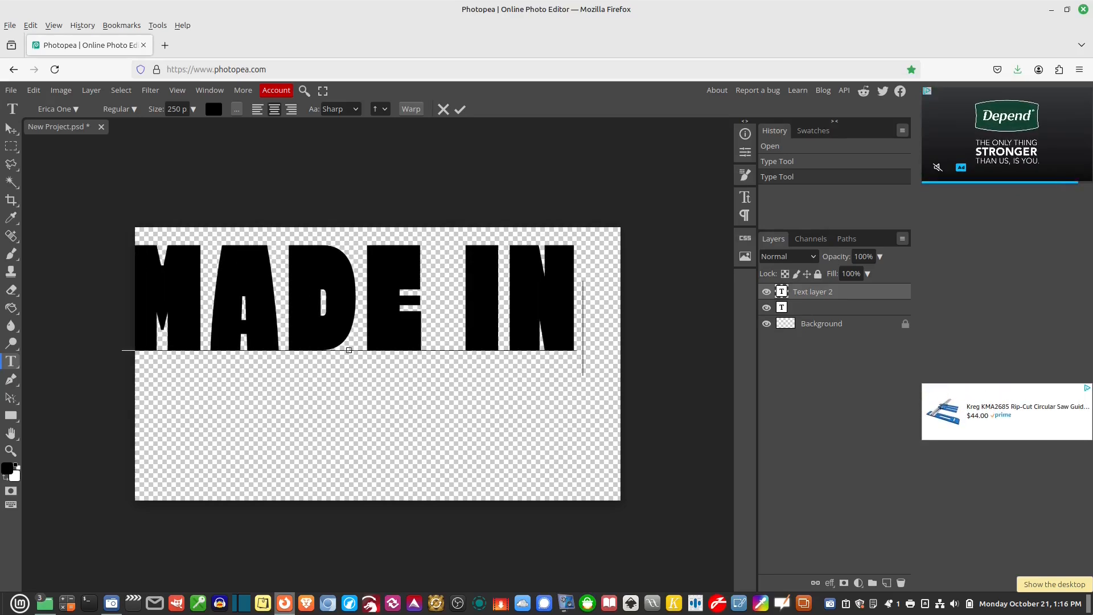
pyautogui.press('Return')
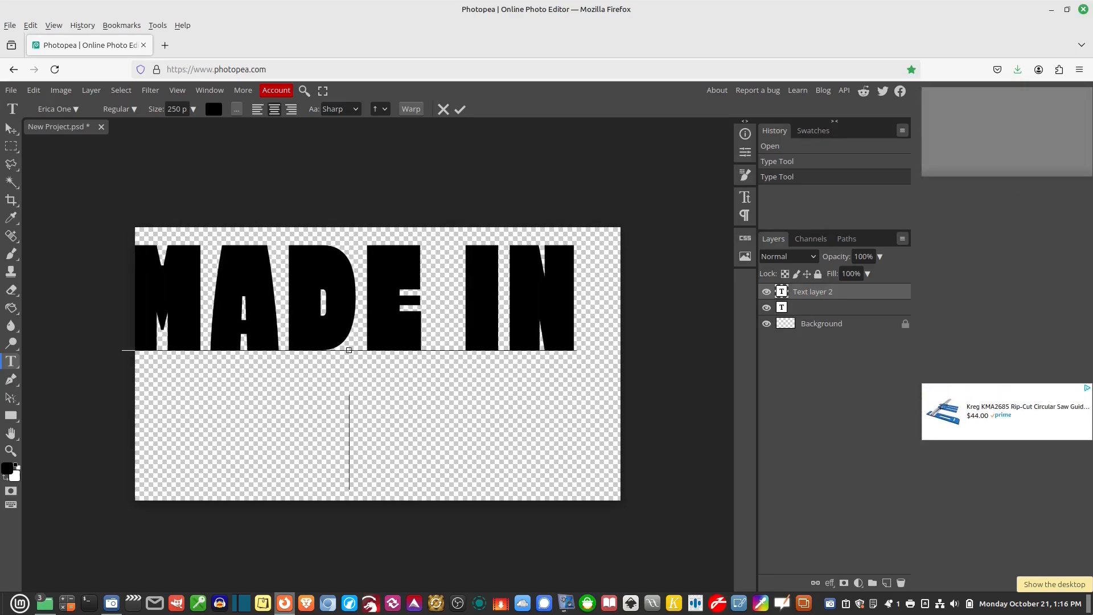
pyautogui.write('USA')
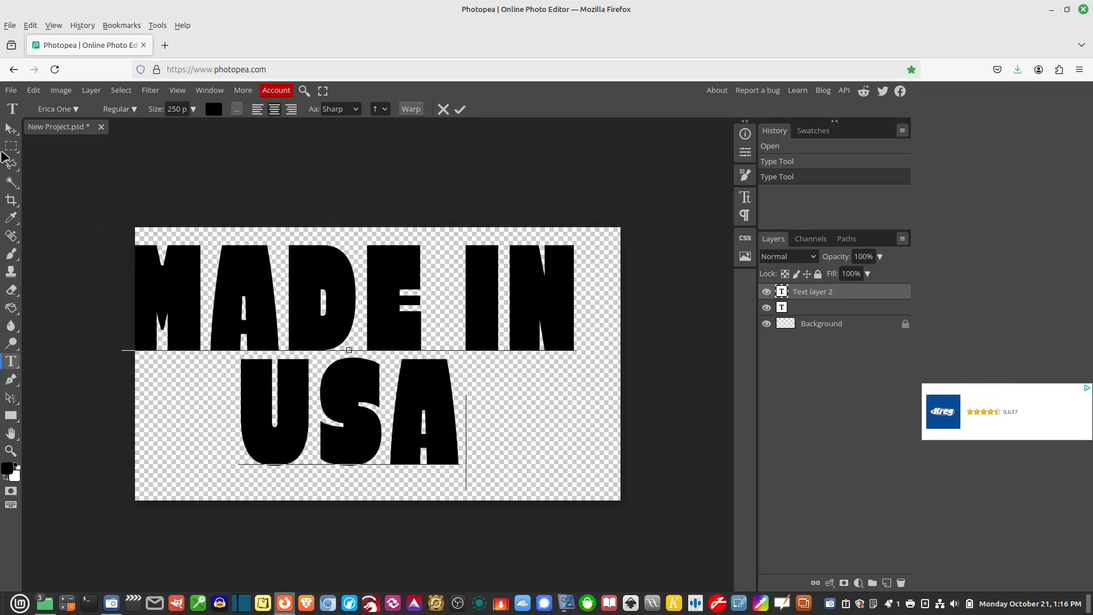
pyautogui.click(11, 128)
pyautogui.moveTo(297, 309); pyautogui.dragTo(323, 315)
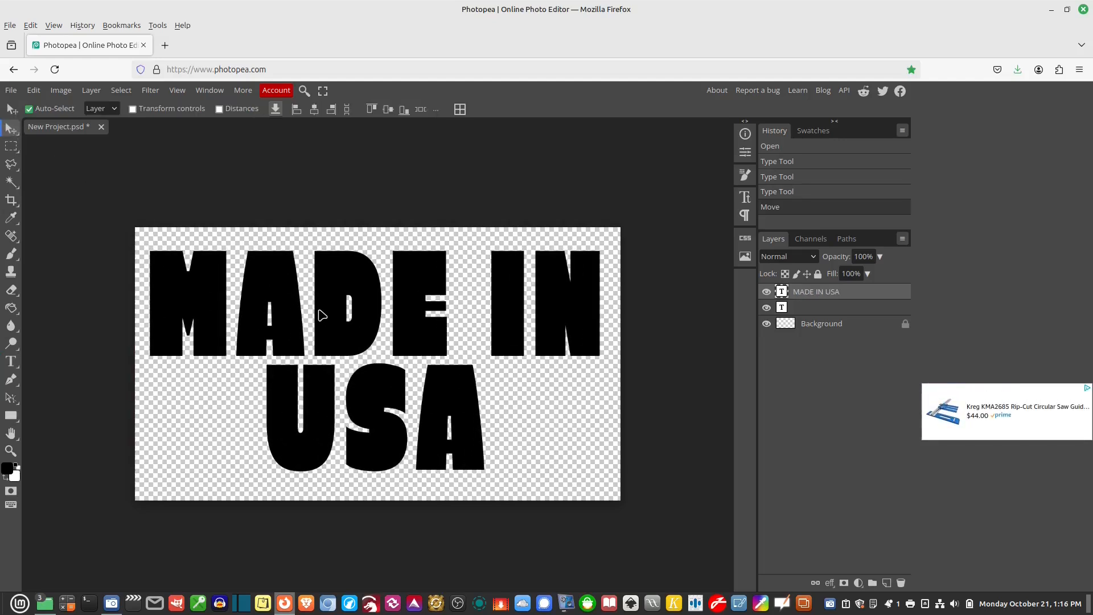
# Select all of the MADE IN USA text and set its tracking to 99%
pyautogui.doubleClick(322, 315)
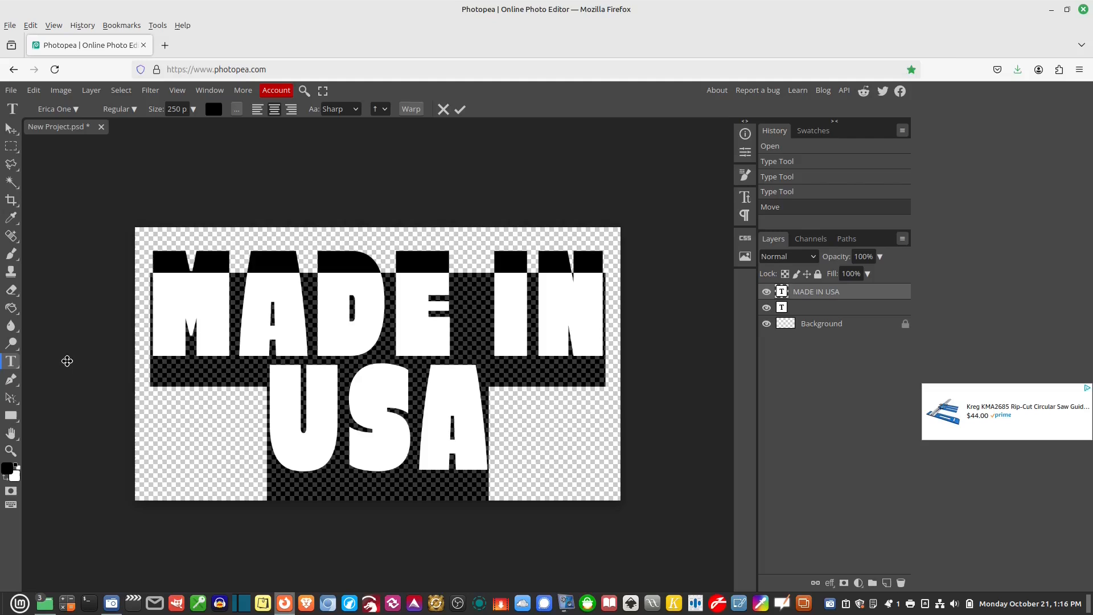
pyautogui.click(187, 307)
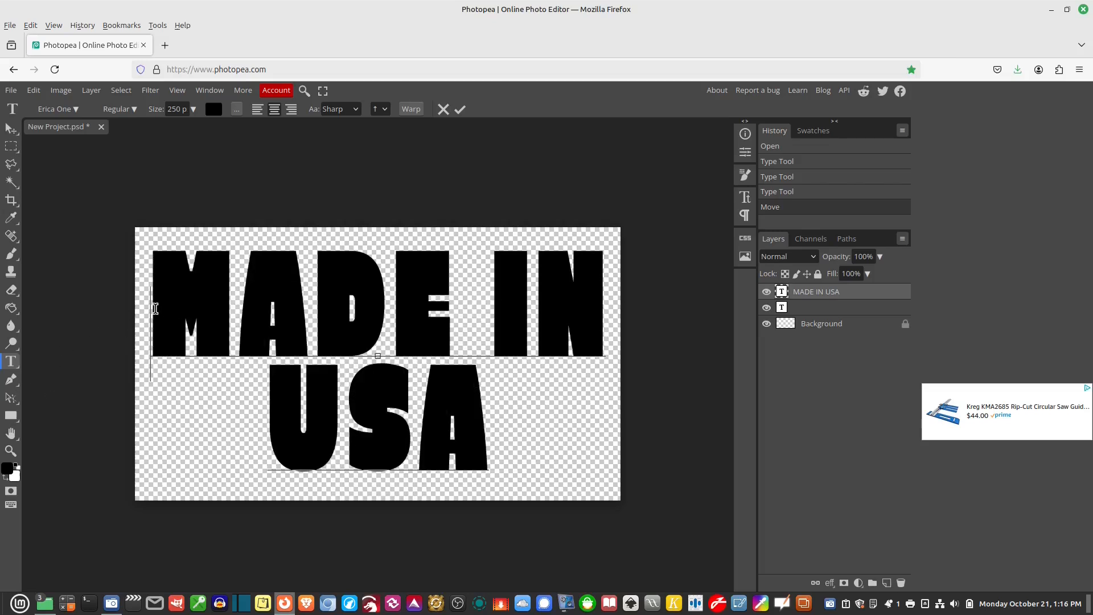
pyautogui.hotkey('ctrl', 'a')
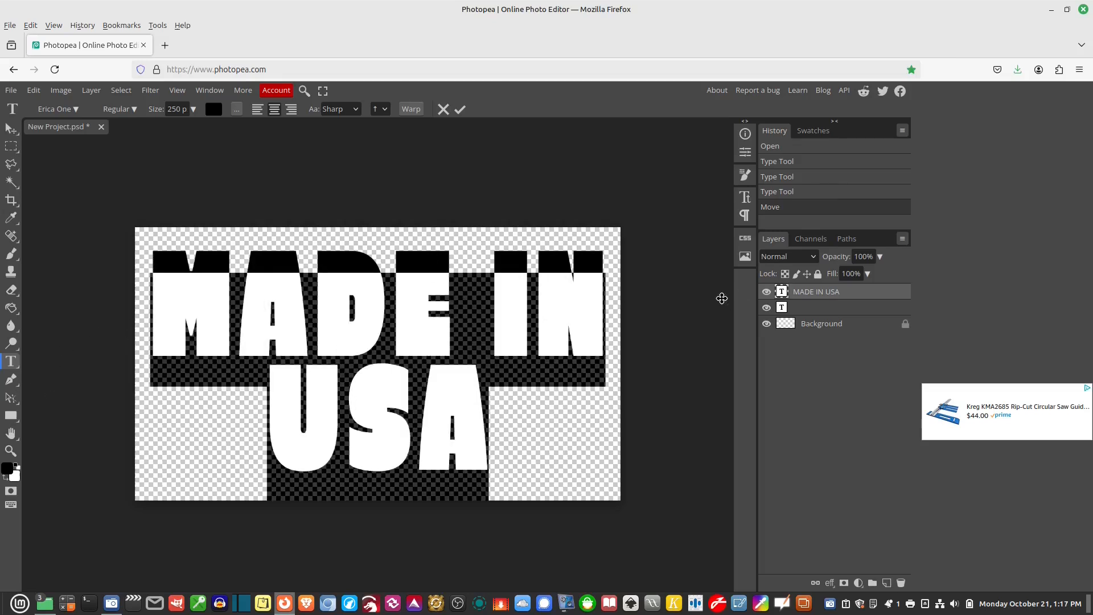
pyautogui.click(746, 199)
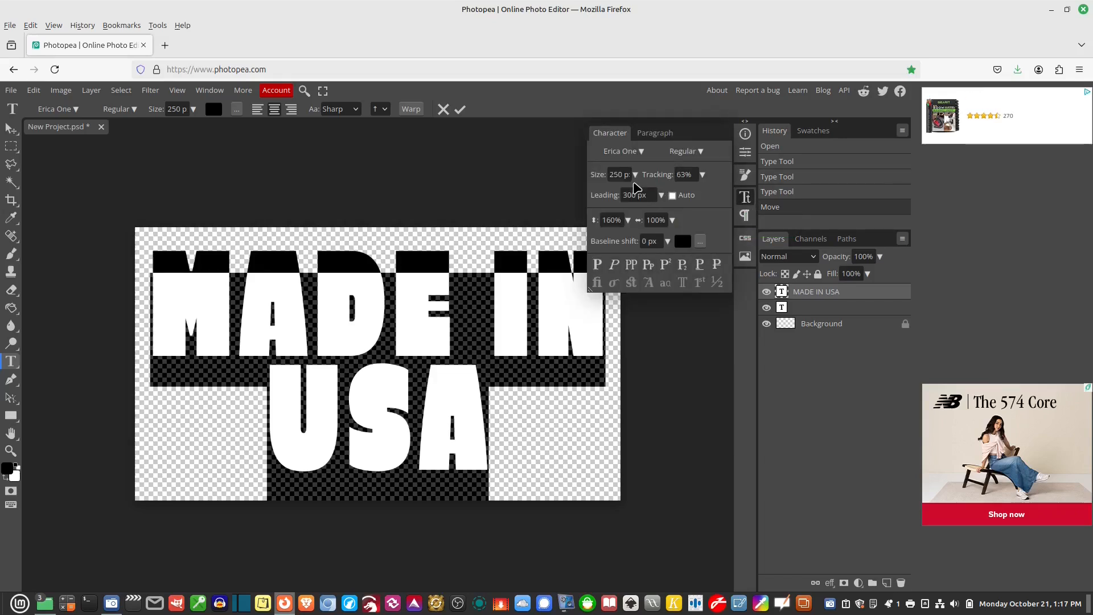
pyautogui.click(625, 173)
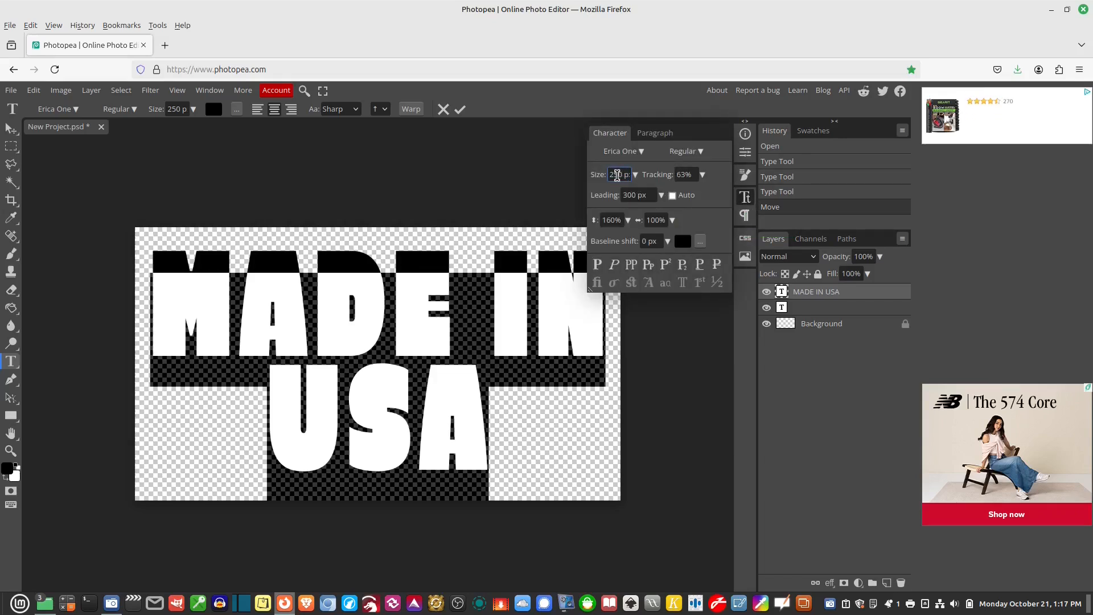
pyautogui.click(702, 174)
pyautogui.moveTo(671, 190); pyautogui.dragTo(670, 196)
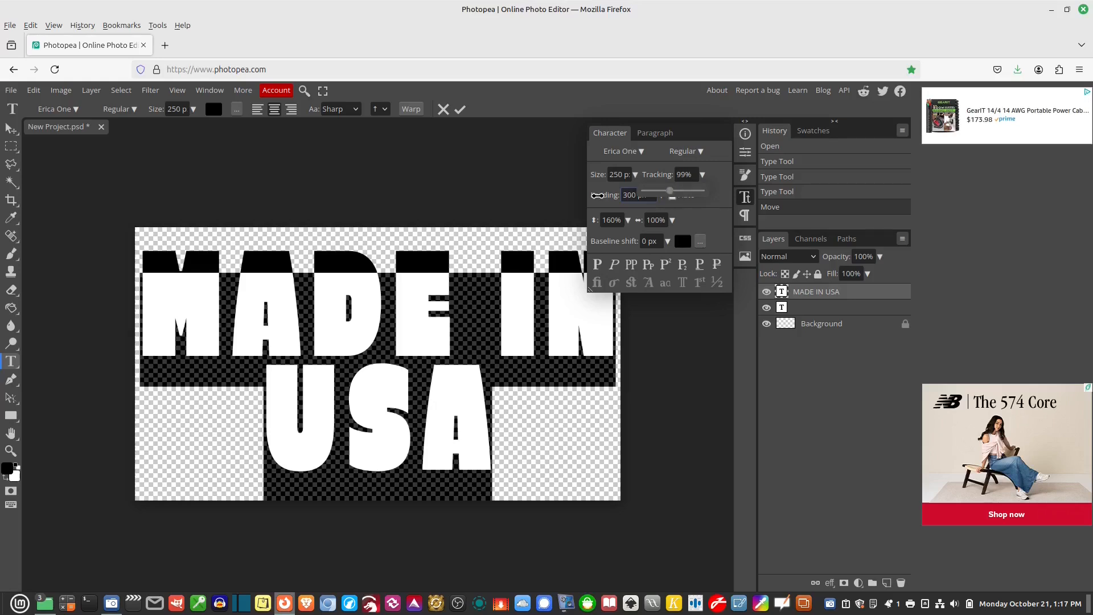
# Try a leading of 100 px on the selected text, and replace it with 250 px
pyautogui.click(599, 195)
pyautogui.moveTo(661, 196); pyautogui.dragTo(704, 224)
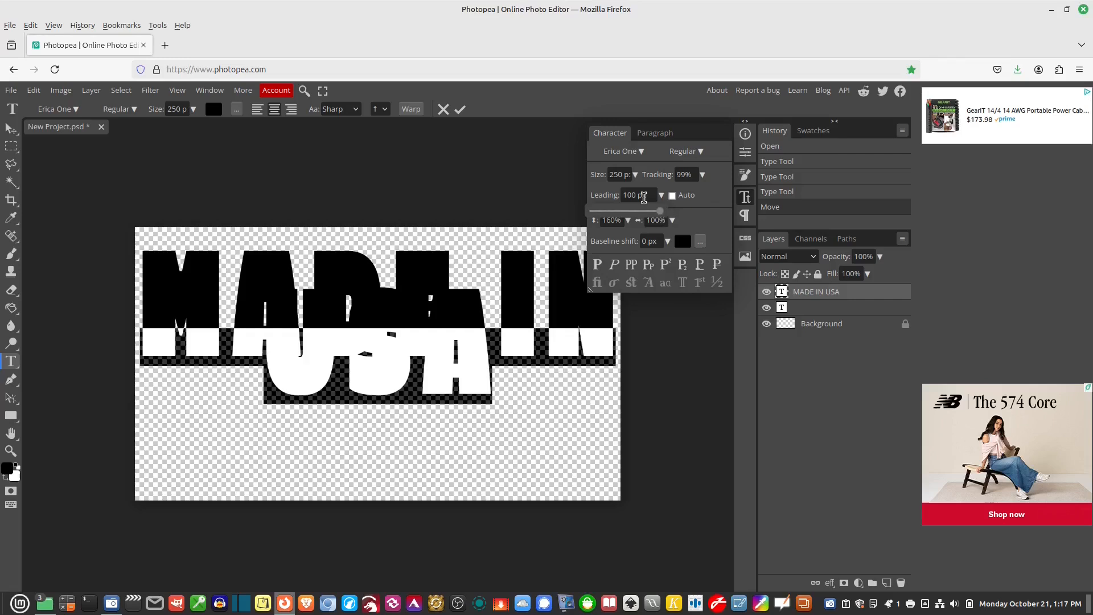
pyautogui.click(638, 195)
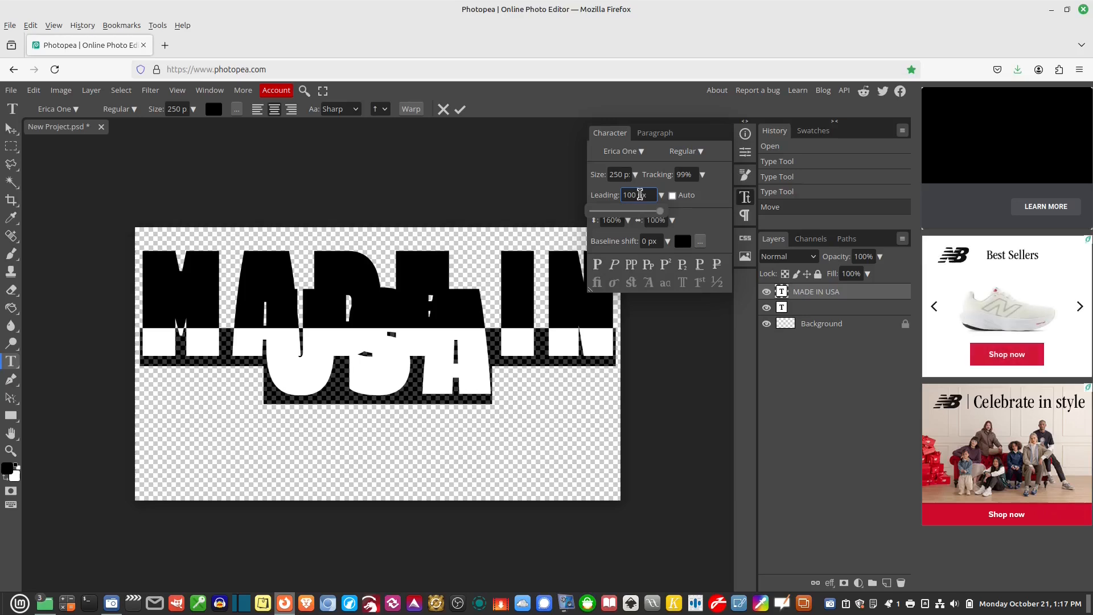
pyautogui.doubleClick(631, 194)
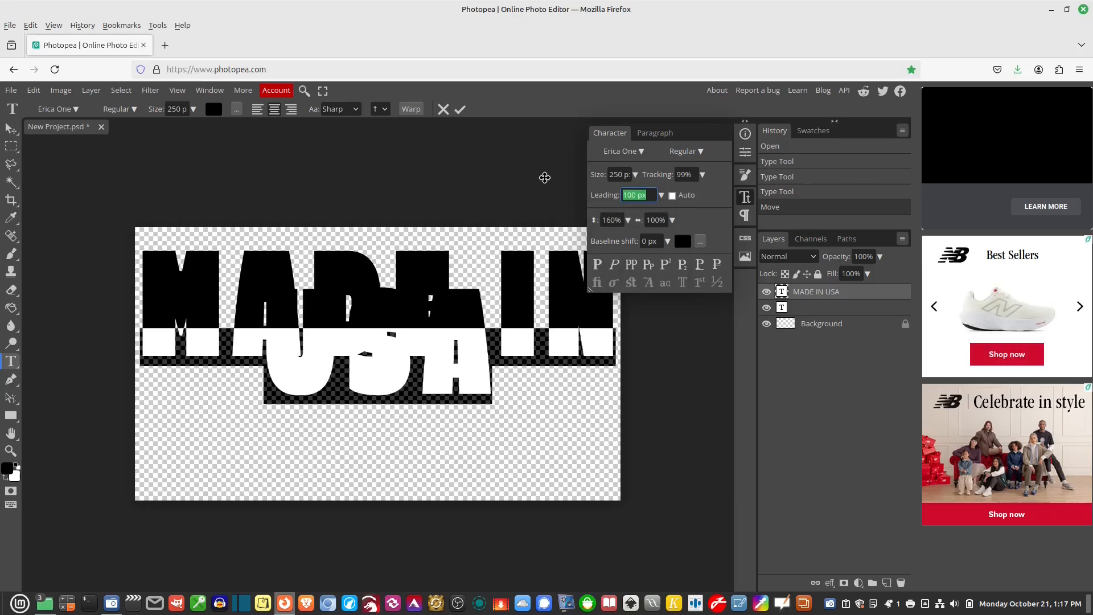
pyautogui.write('250')
pyautogui.press('Return')
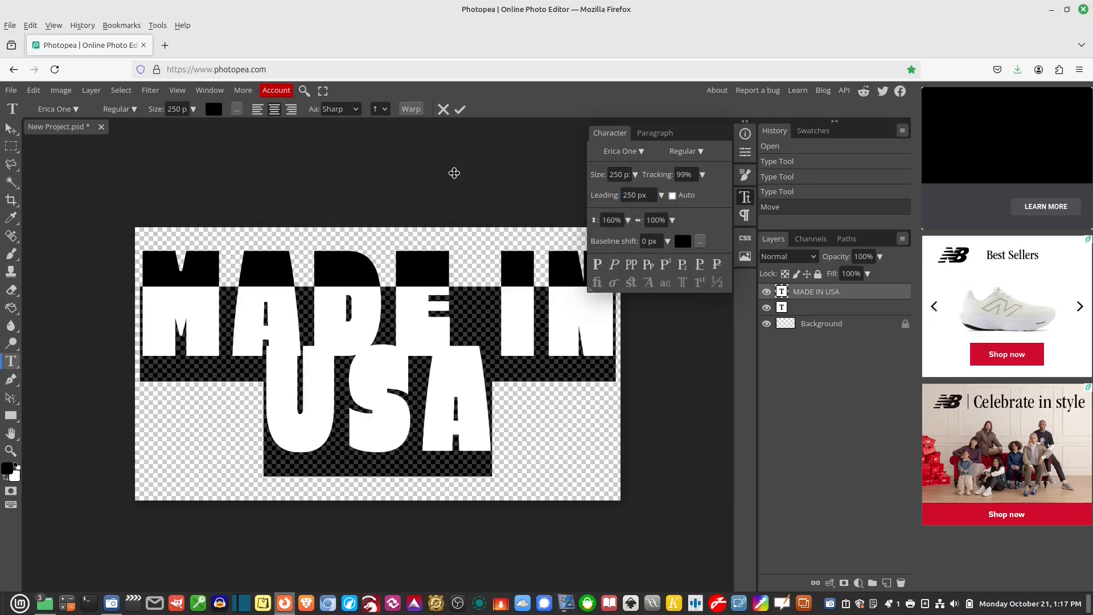
# Set the leading of the selected text to 300 px
pyautogui.click(636, 195)
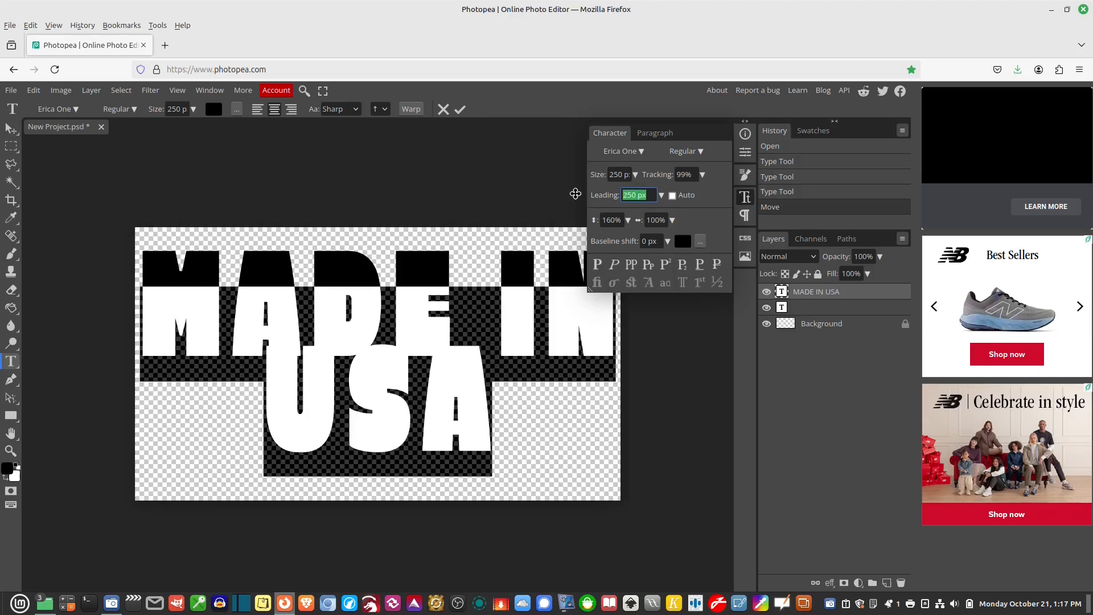
pyautogui.press('BackSpace')
pyautogui.press('BackSpace')
pyautogui.press('BackSpace')
pyautogui.write('300')
pyautogui.press('Return')
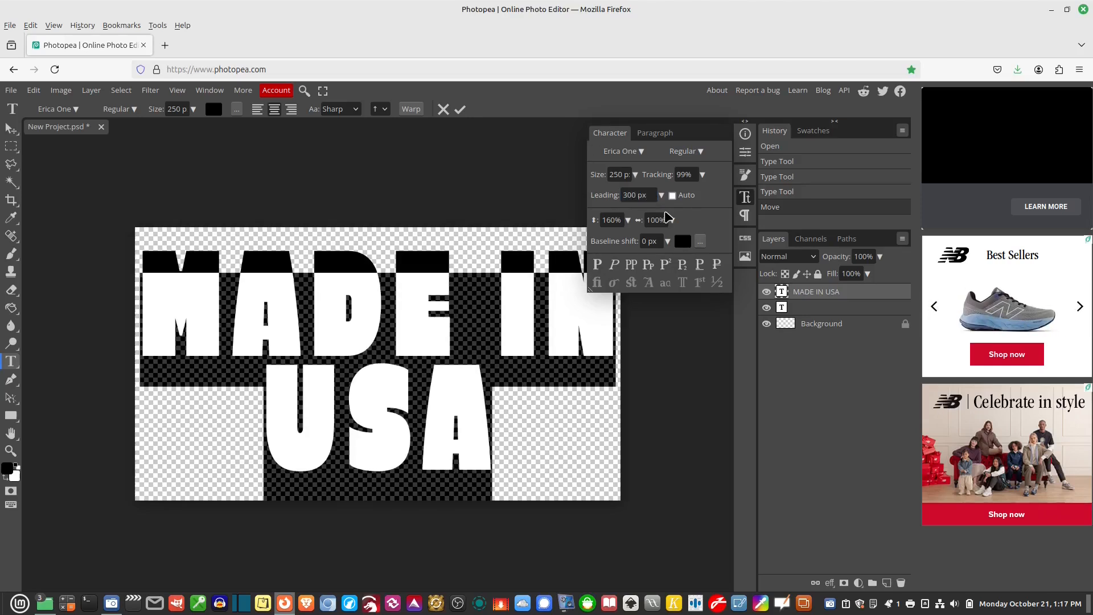
# Increase the leading between the two text lines to 350 px
pyautogui.click(604, 195)
pyautogui.write('350')
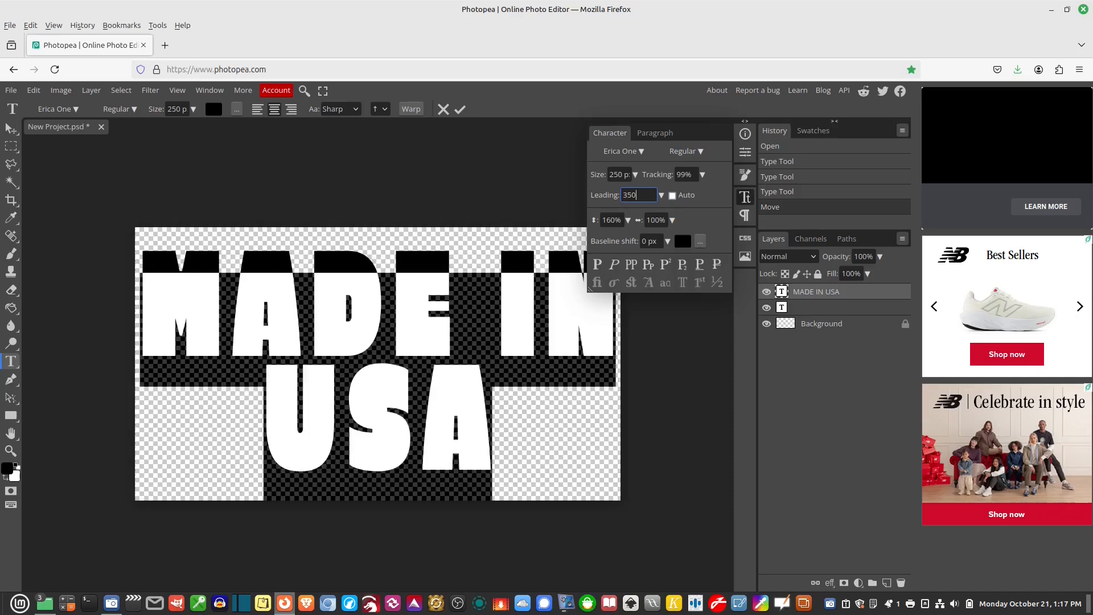
pyautogui.press('Return')
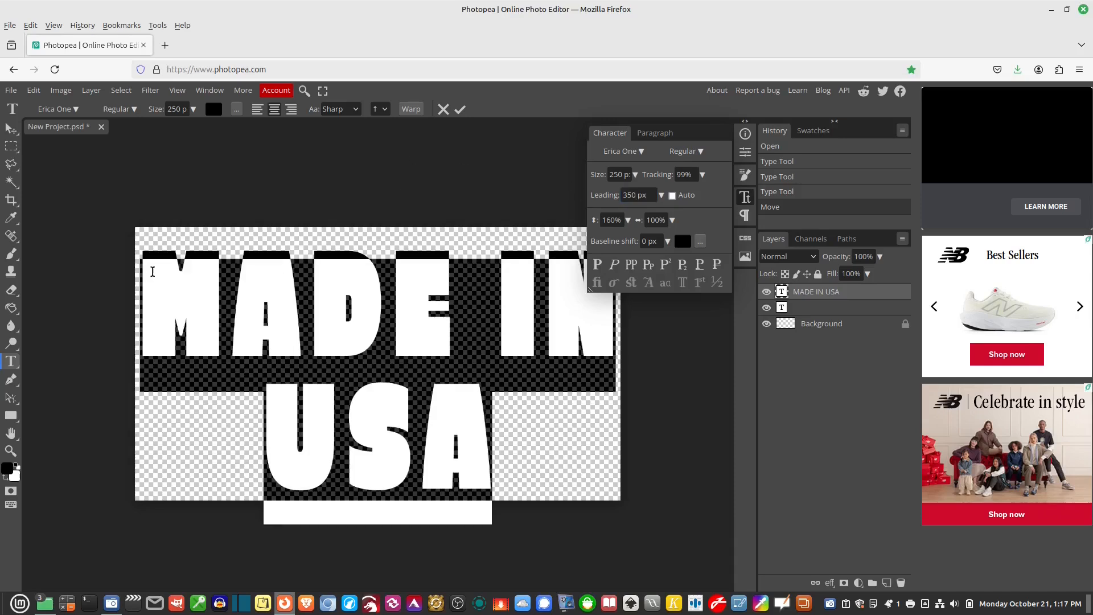
# Move the MADE IN USA text slightly up and set its vertical scale to 172%
pyautogui.click(12, 130)
pyautogui.moveTo(310, 331); pyautogui.dragTo(305, 330)
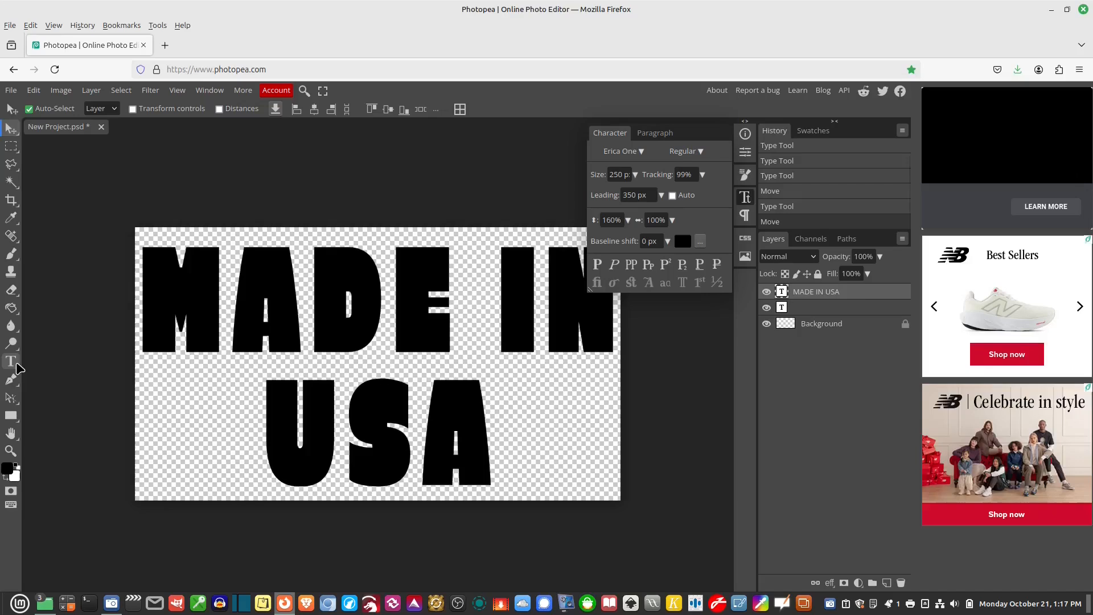
pyautogui.click(17, 363)
pyautogui.click(611, 220)
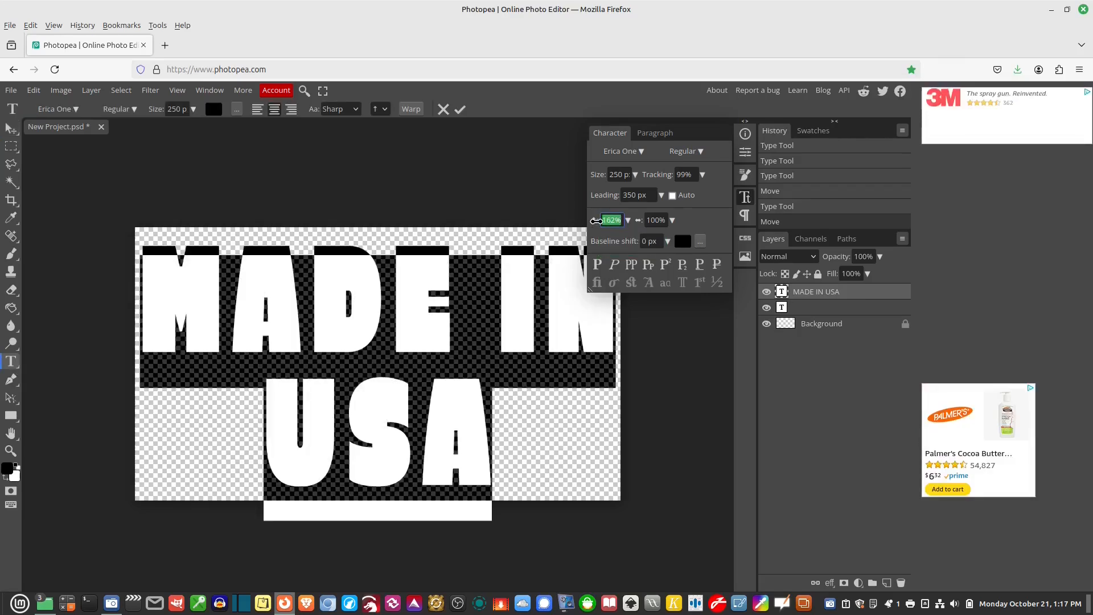
pyautogui.moveTo(594, 221); pyautogui.dragTo(605, 230)
pyautogui.click(699, 356)
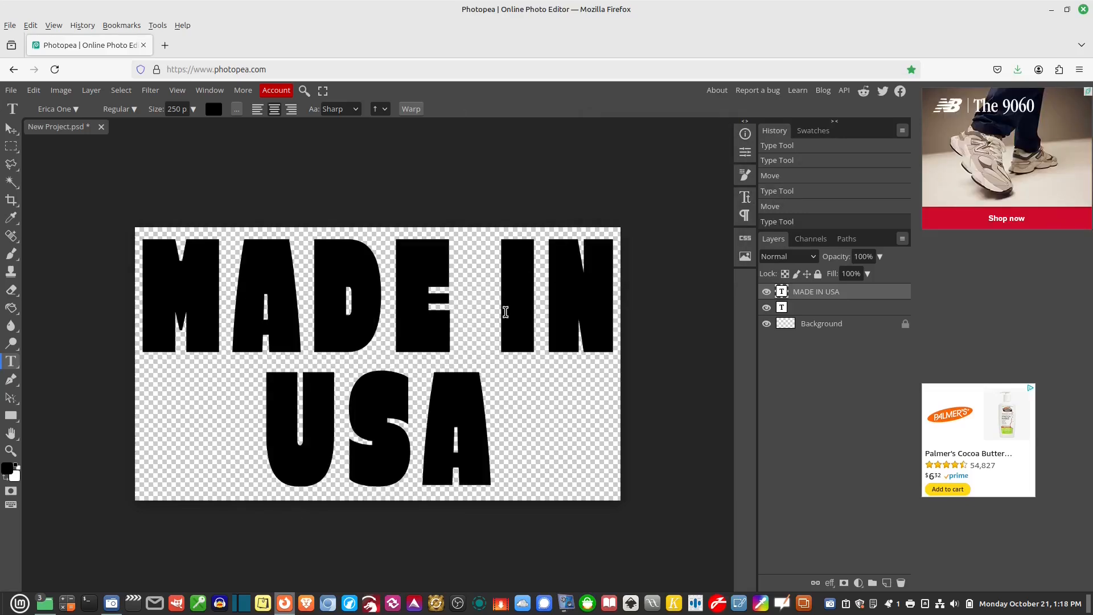
pyautogui.click(745, 197)
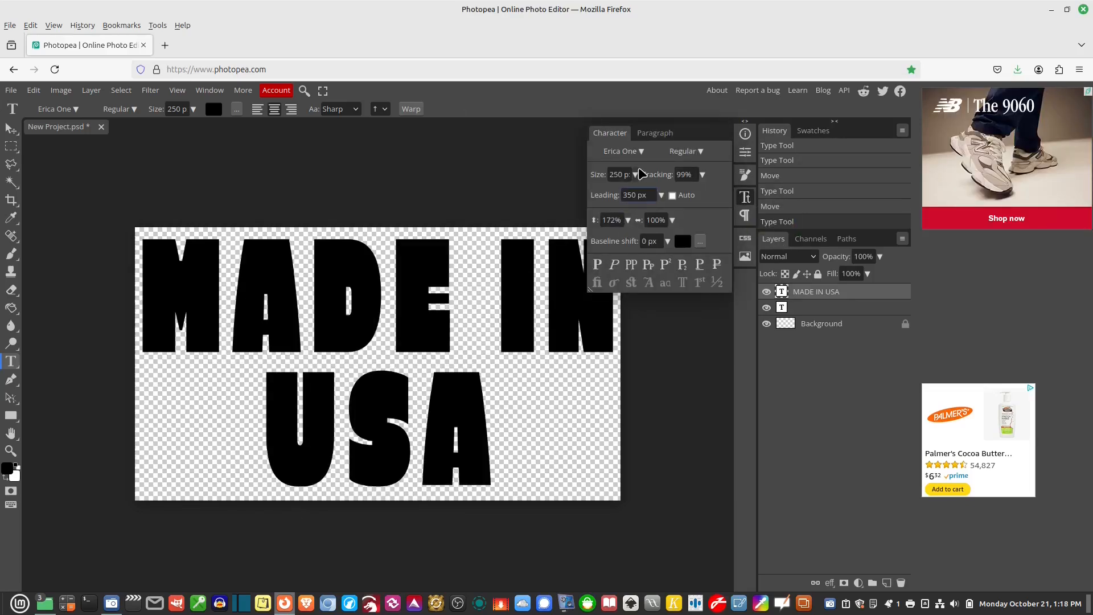
pyautogui.click(744, 200)
pyautogui.click(143, 304)
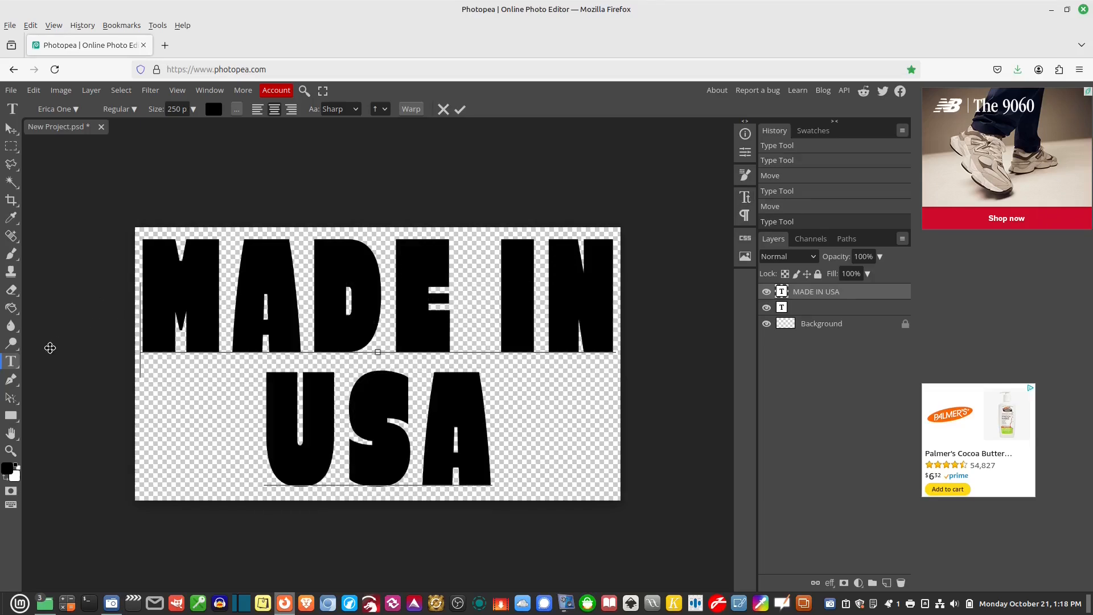
pyautogui.moveTo(144, 294); pyautogui.dragTo(677, 422)
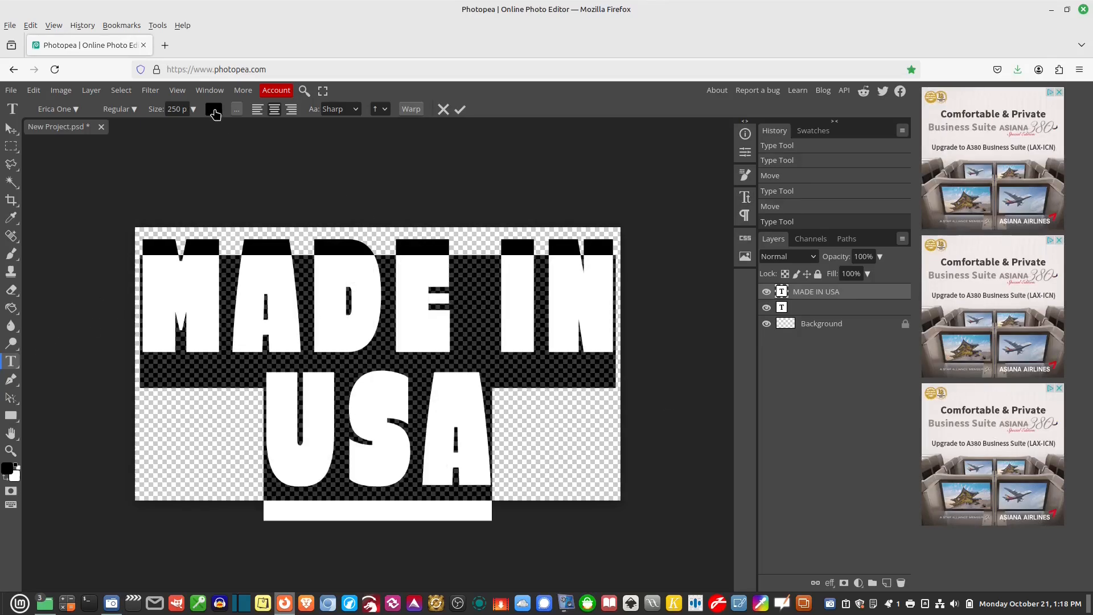
pyautogui.click(214, 110)
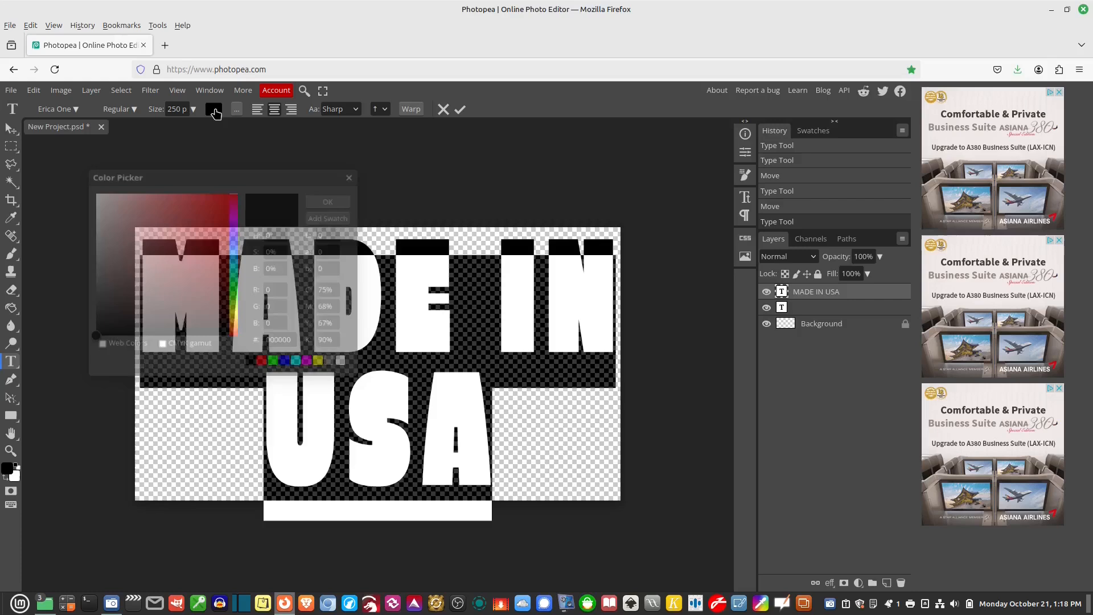
pyautogui.click(352, 175)
pyautogui.click(360, 281)
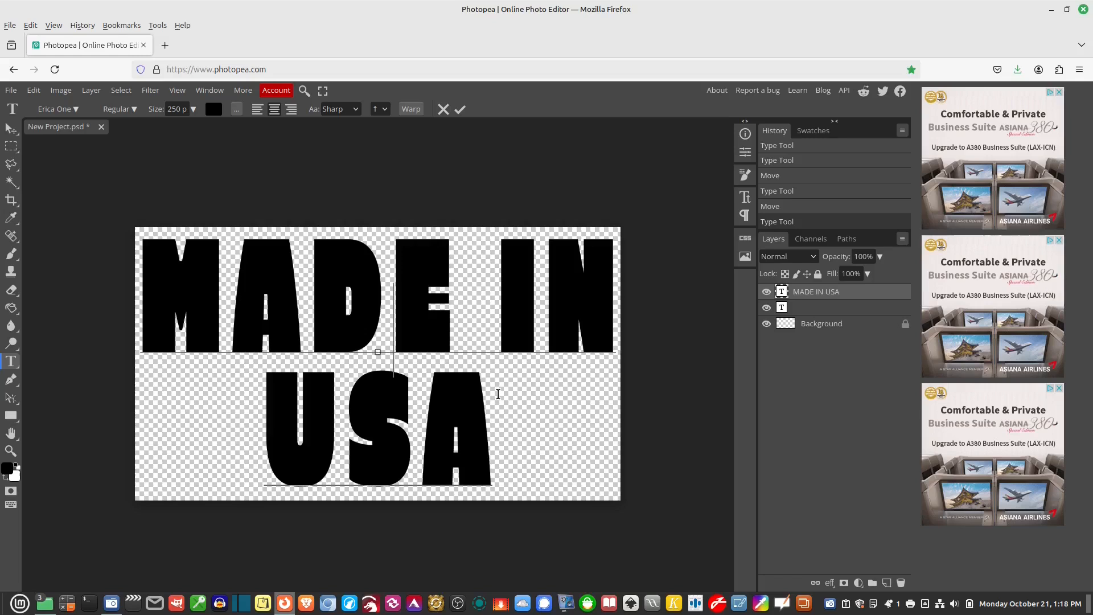
pyautogui.click(495, 164)
# Place the American flag image 01 from the file manager above the text and scale it to about 62% to cover the canvas
pyautogui.hotkey('alt', 'Tab')
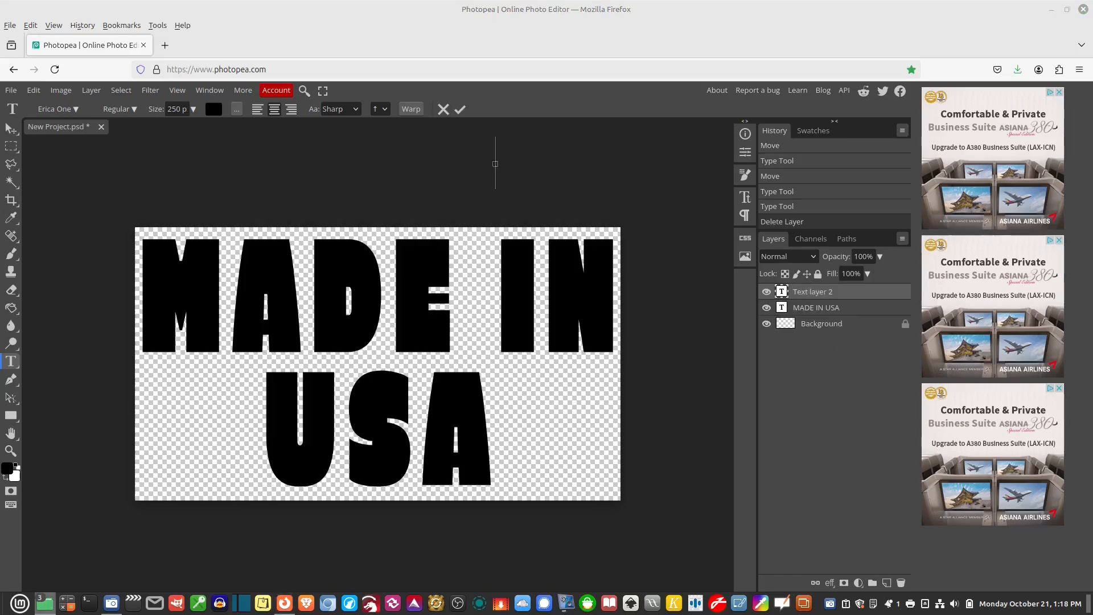
pyautogui.moveTo(644, 188); pyautogui.dragTo(317, 237)
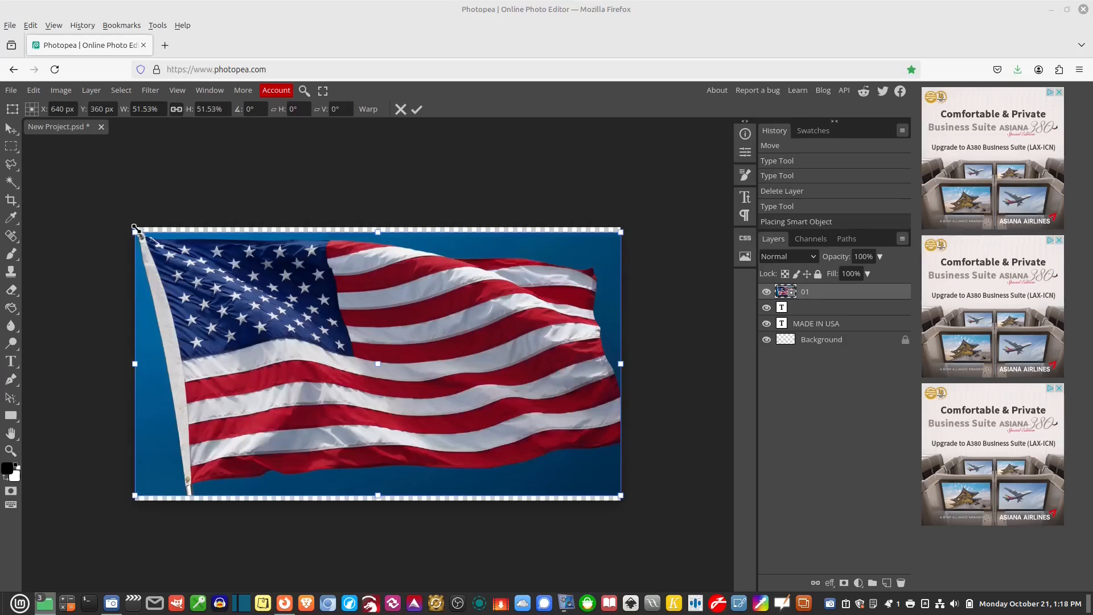
pyautogui.moveTo(278, 304); pyautogui.dragTo(305, 348)
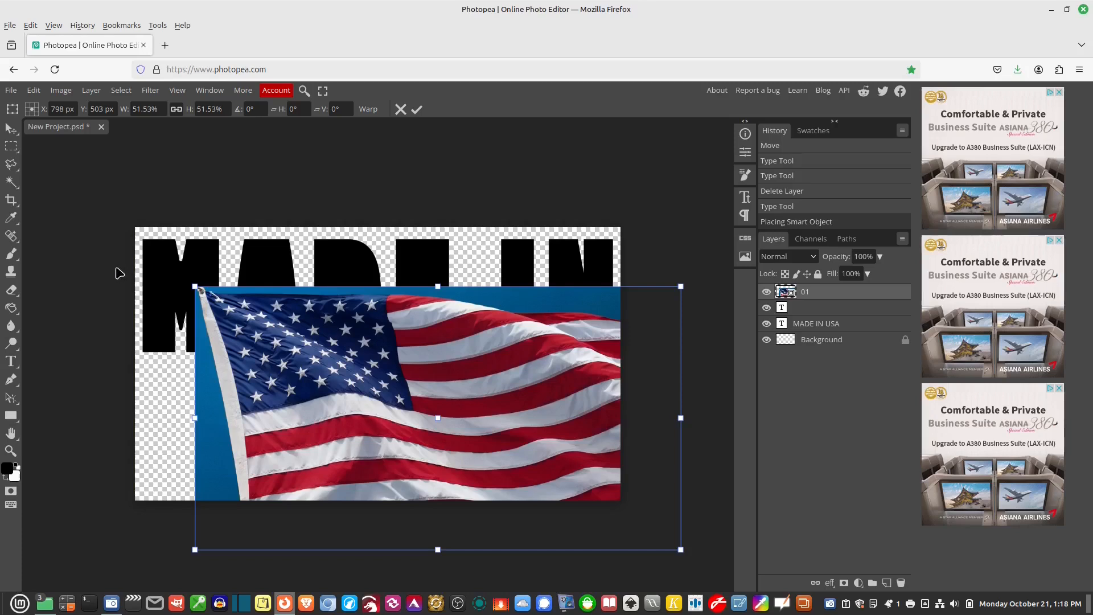
pyautogui.moveTo(249, 297); pyautogui.dragTo(59, 185)
pyautogui.moveTo(353, 327); pyautogui.dragTo(370, 360)
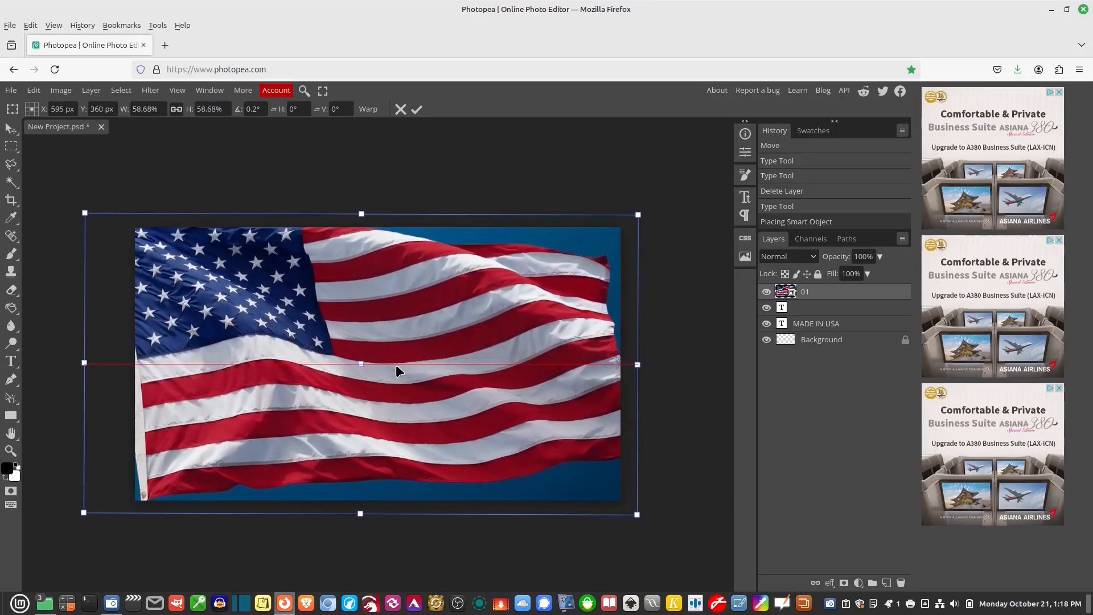
pyautogui.moveTo(628, 521); pyautogui.dragTo(661, 538)
pyautogui.moveTo(482, 386)
pyautogui.mouseDown()
pyautogui.moveTo(478, 376)
pyautogui.moveTo(487, 383)
pyautogui.mouseUp()
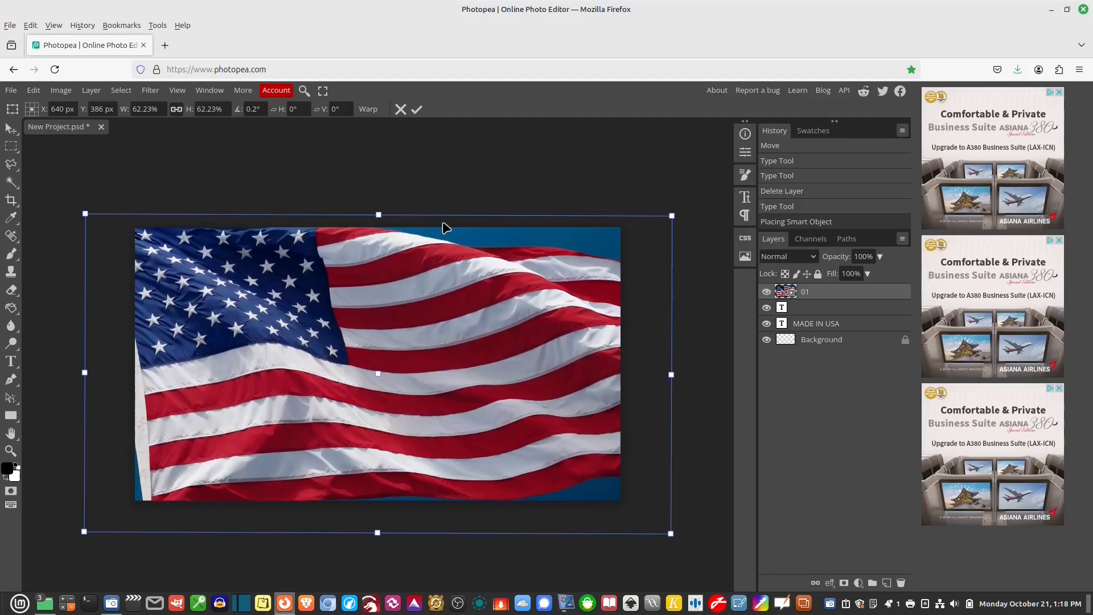
pyautogui.click(416, 113)
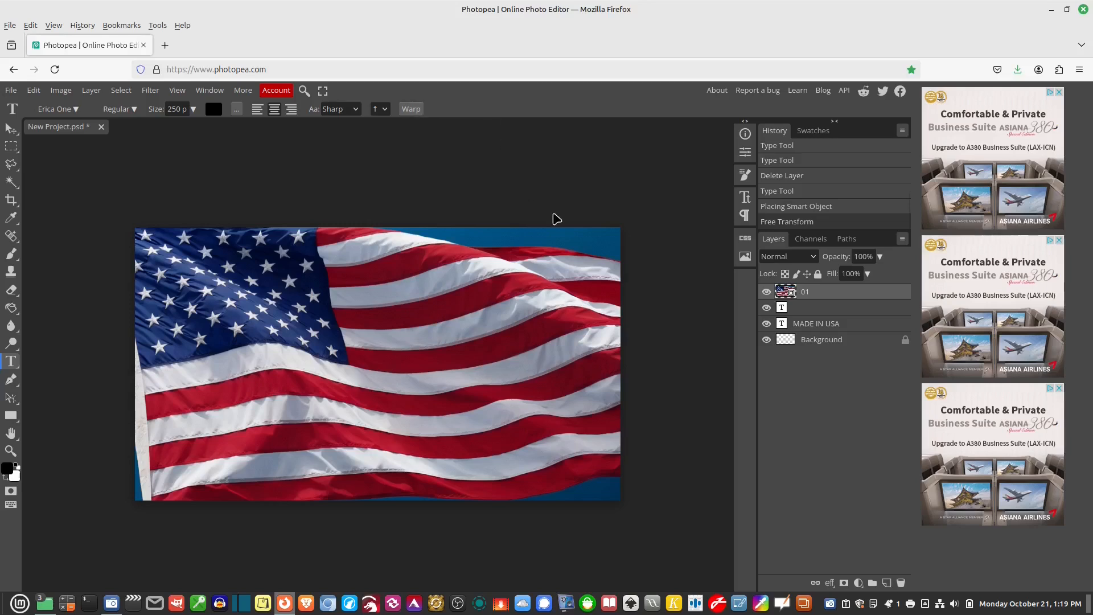
# Remove the empty text layer and clip the flag image to the MADE IN USA text with a clipping mask
pyautogui.rightClick(794, 294)
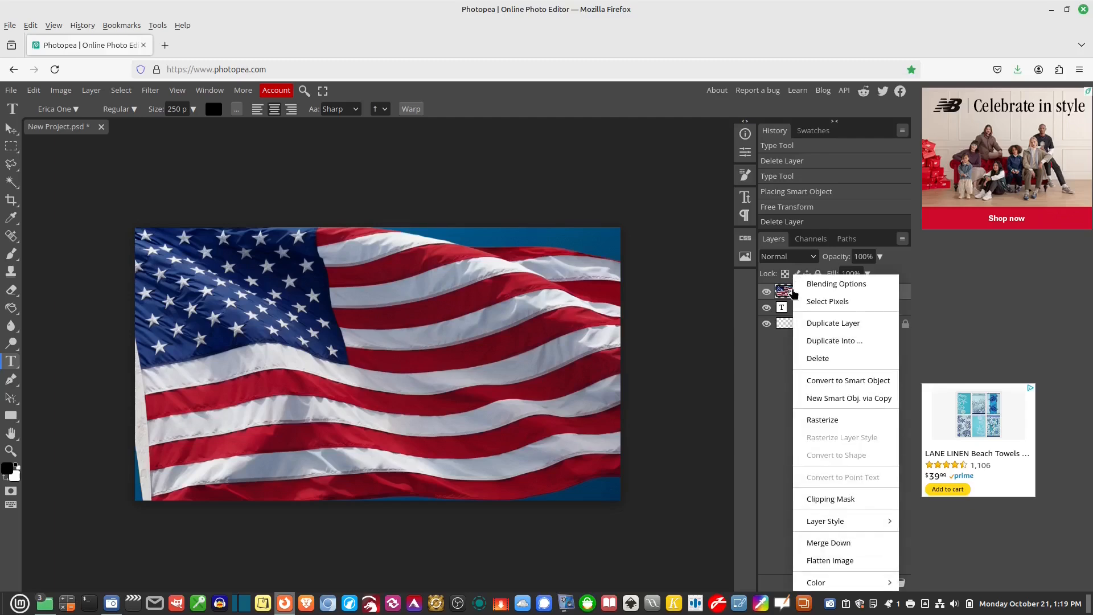
pyautogui.click(839, 498)
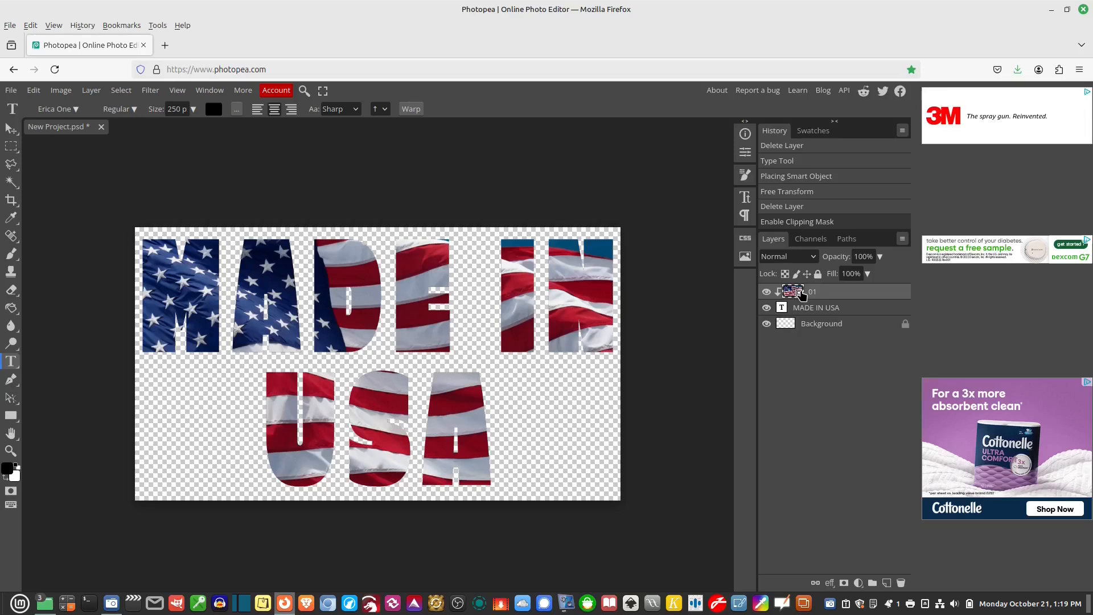
# Free-transform the clipped flag image to about 75% and reposition it so its stars and stripes fill the letters
pyautogui.click(34, 90)
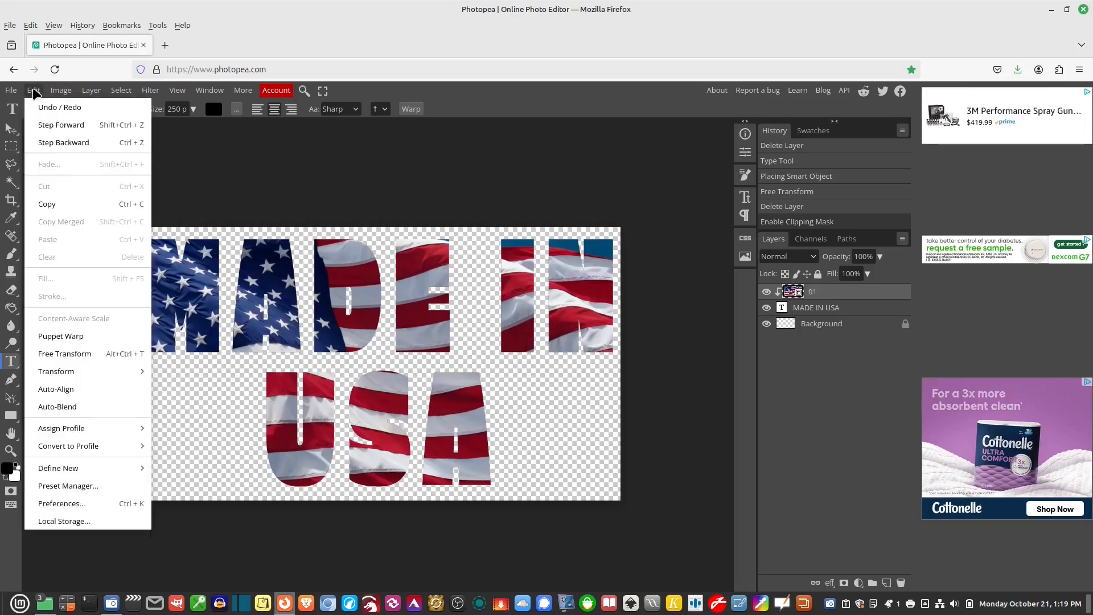
pyautogui.click(70, 345)
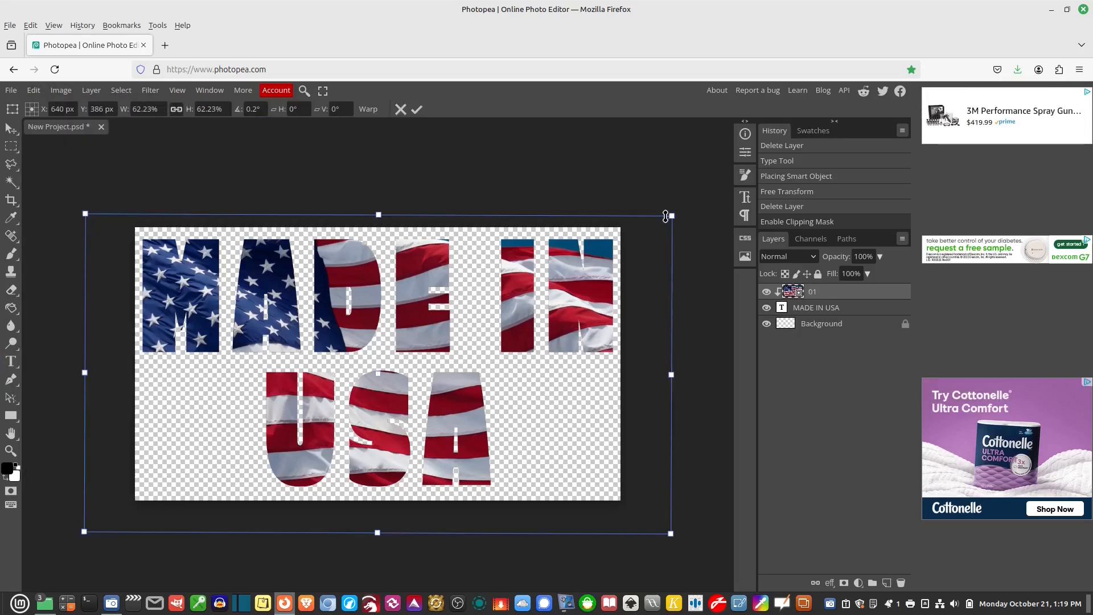
pyautogui.moveTo(669, 216); pyautogui.dragTo(752, 178)
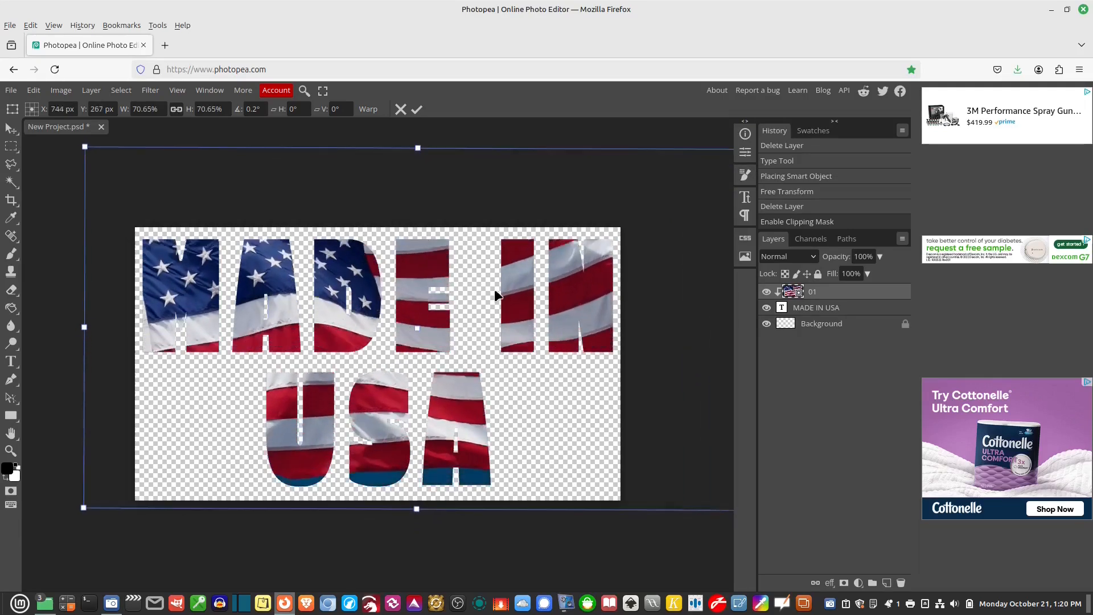
pyautogui.moveTo(496, 292); pyautogui.dragTo(428, 288)
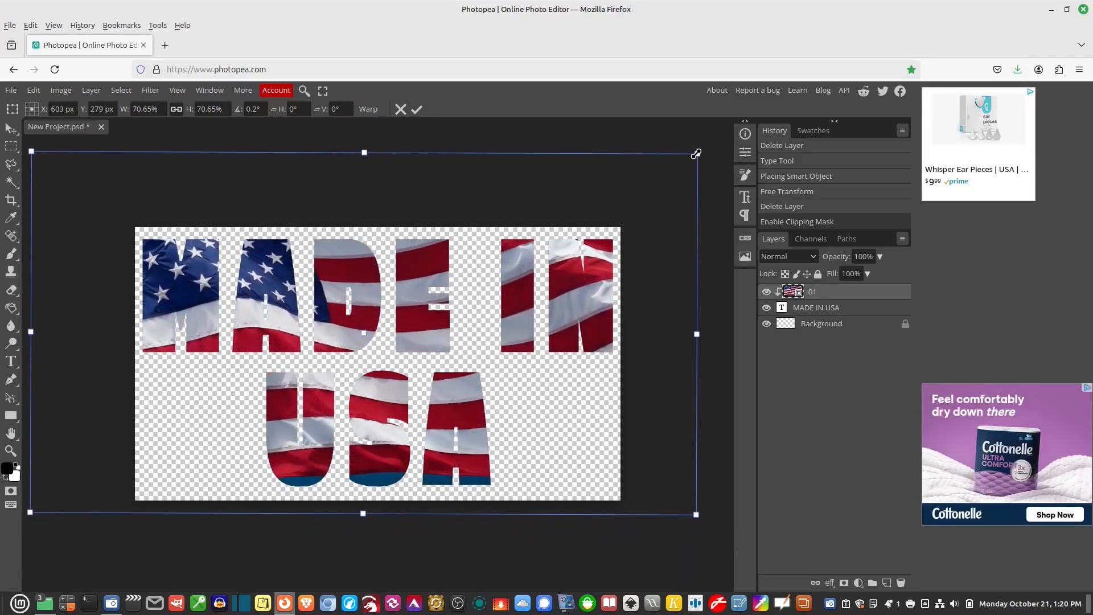
pyautogui.moveTo(696, 154); pyautogui.dragTo(679, 170)
pyautogui.moveTo(419, 454); pyautogui.dragTo(438, 471)
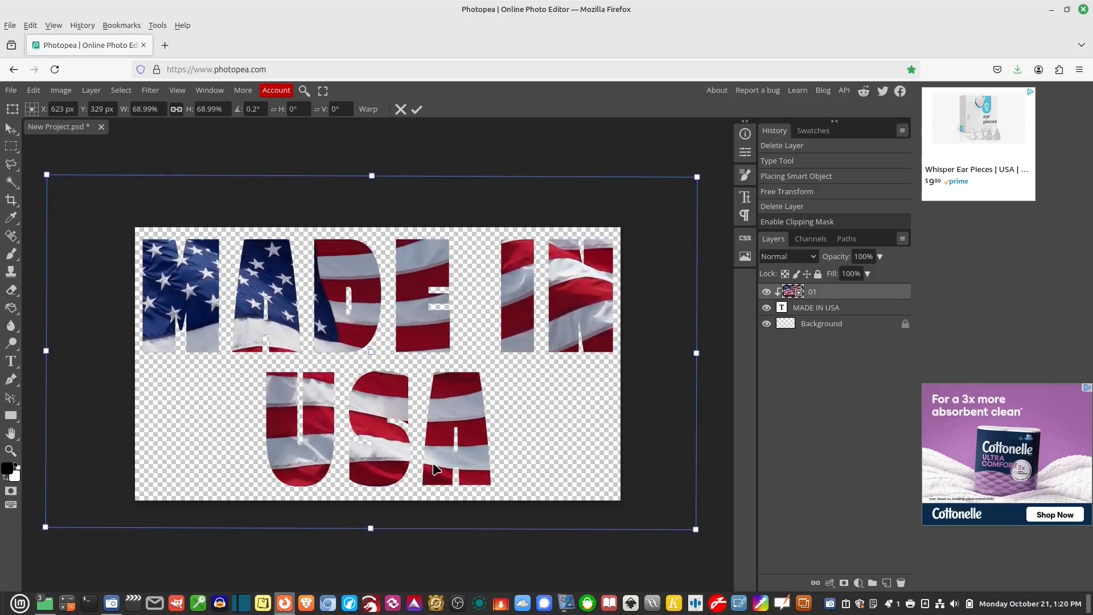
pyautogui.moveTo(700, 177); pyautogui.dragTo(720, 165)
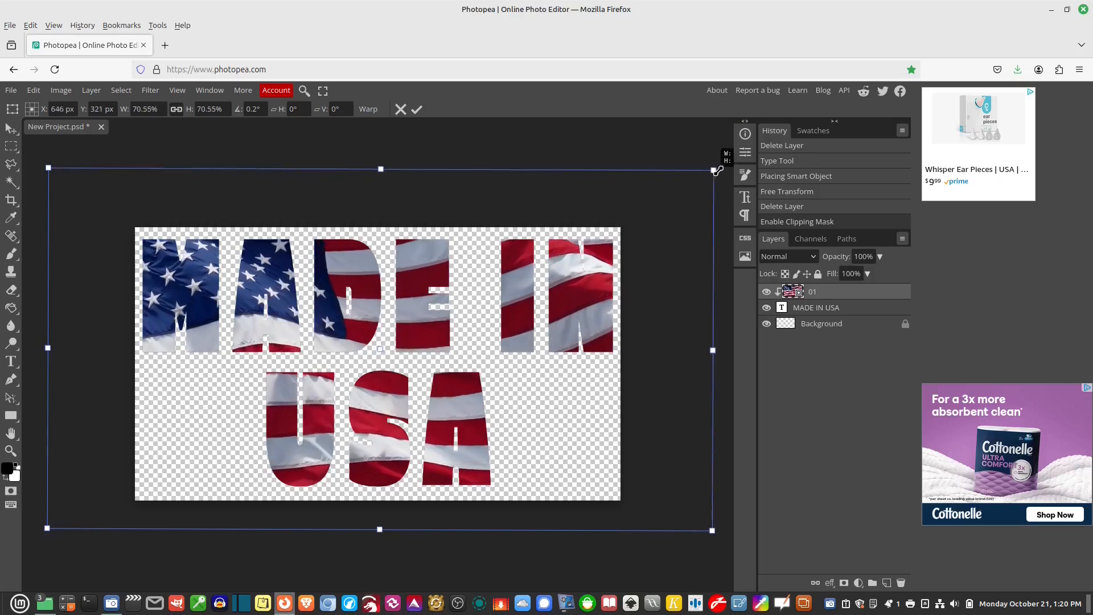
pyautogui.moveTo(452, 324)
pyautogui.mouseDown()
pyautogui.moveTo(467, 325)
pyautogui.moveTo(475, 299)
pyautogui.moveTo(470, 324)
pyautogui.mouseUp()
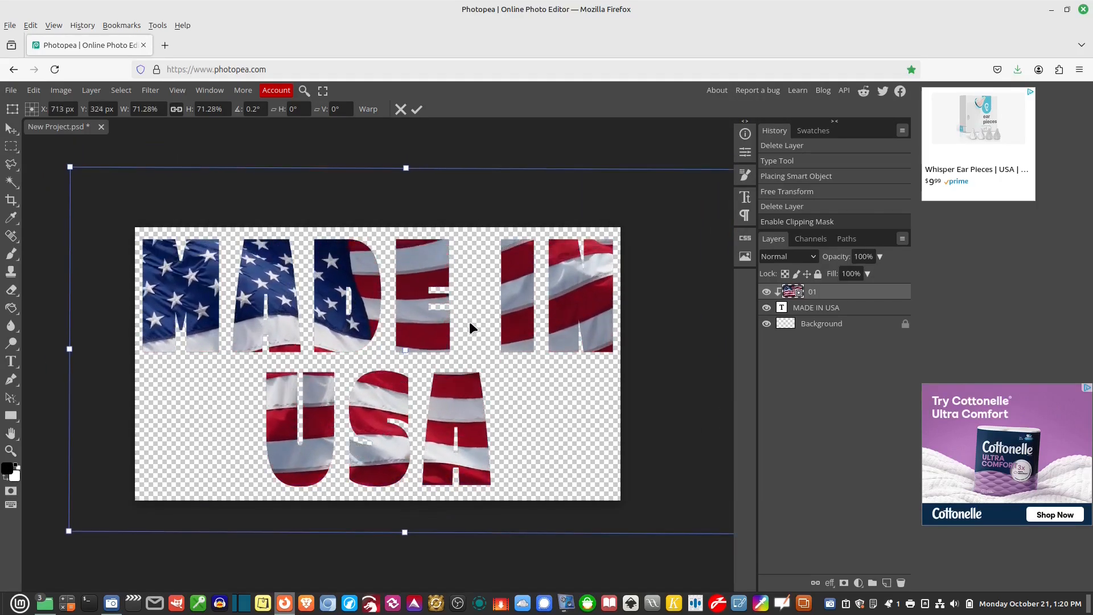
pyautogui.moveTo(69, 166); pyautogui.dragTo(35, 138)
pyautogui.moveTo(300, 301); pyautogui.dragTo(320, 297)
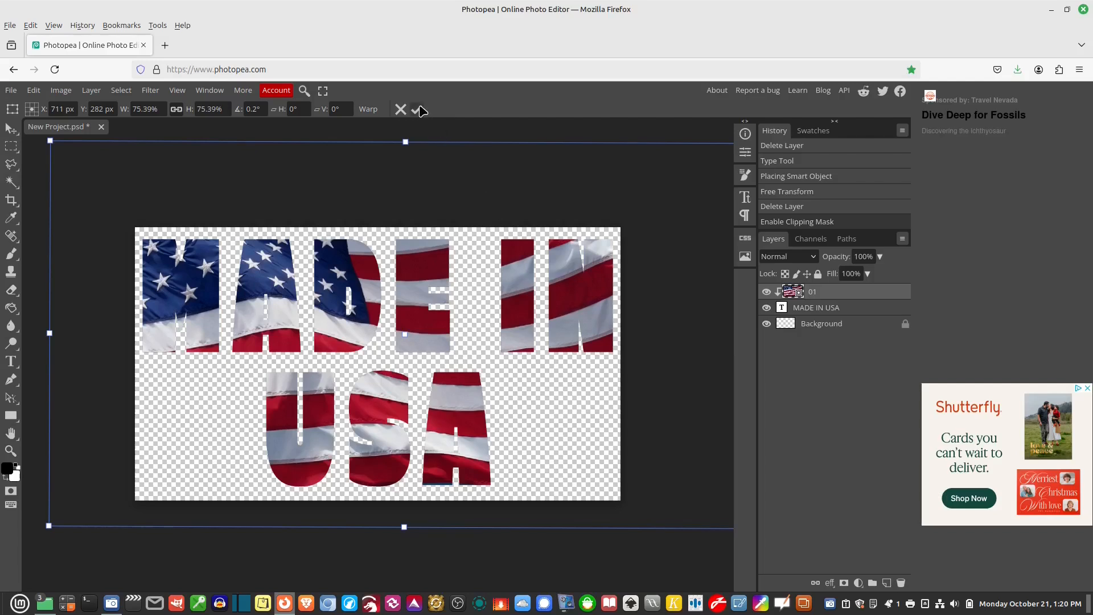
pyautogui.press('Return')
pyautogui.press('t')
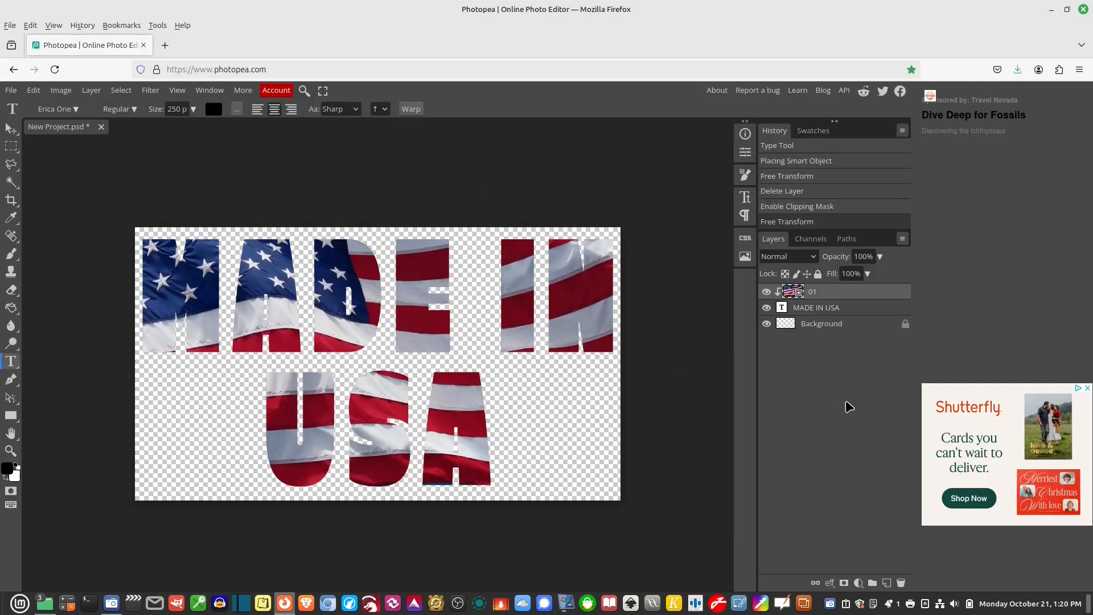
# Add a black outside stroke of about 6 px to the MADE IN USA text layer
pyautogui.rightClick(803, 310)
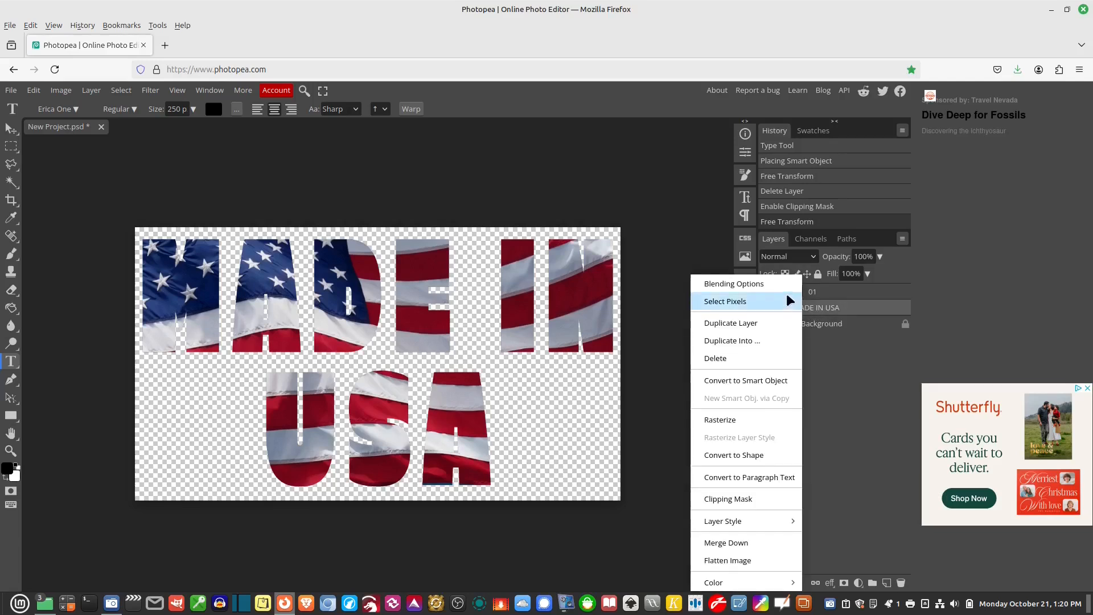
pyautogui.click(773, 283)
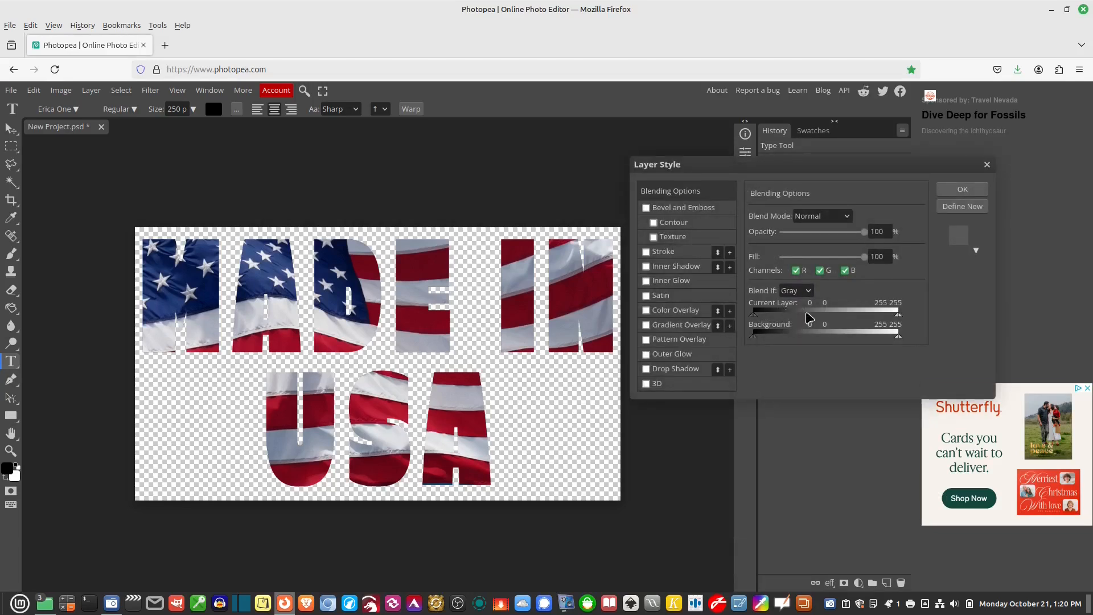
pyautogui.click(663, 252)
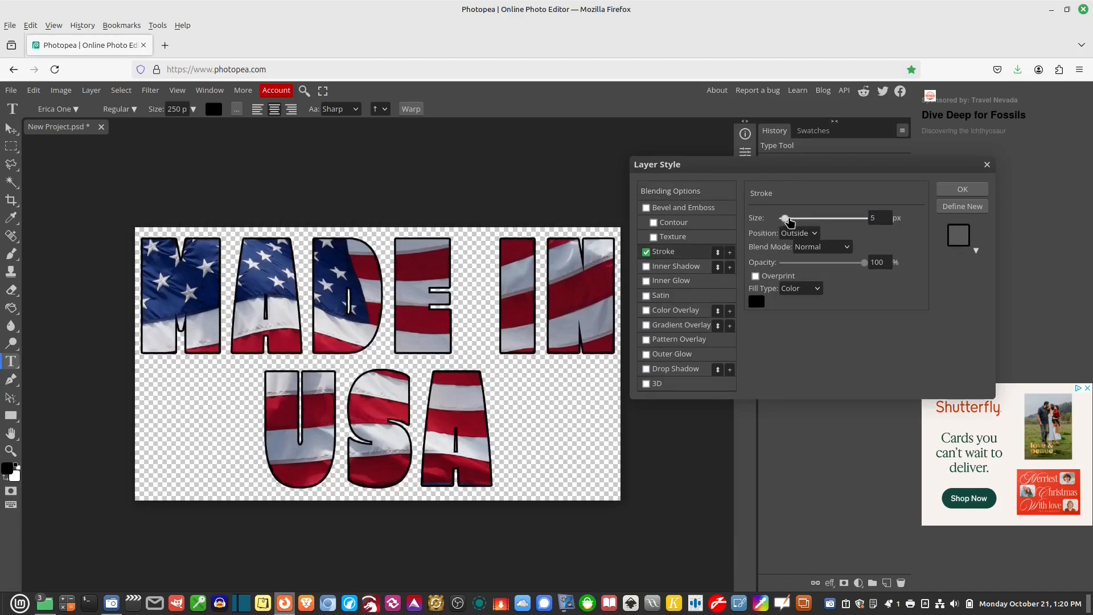
pyautogui.moveTo(788, 222)
pyautogui.mouseDown()
pyautogui.moveTo(800, 222)
pyautogui.moveTo(786, 227)
pyautogui.mouseUp()
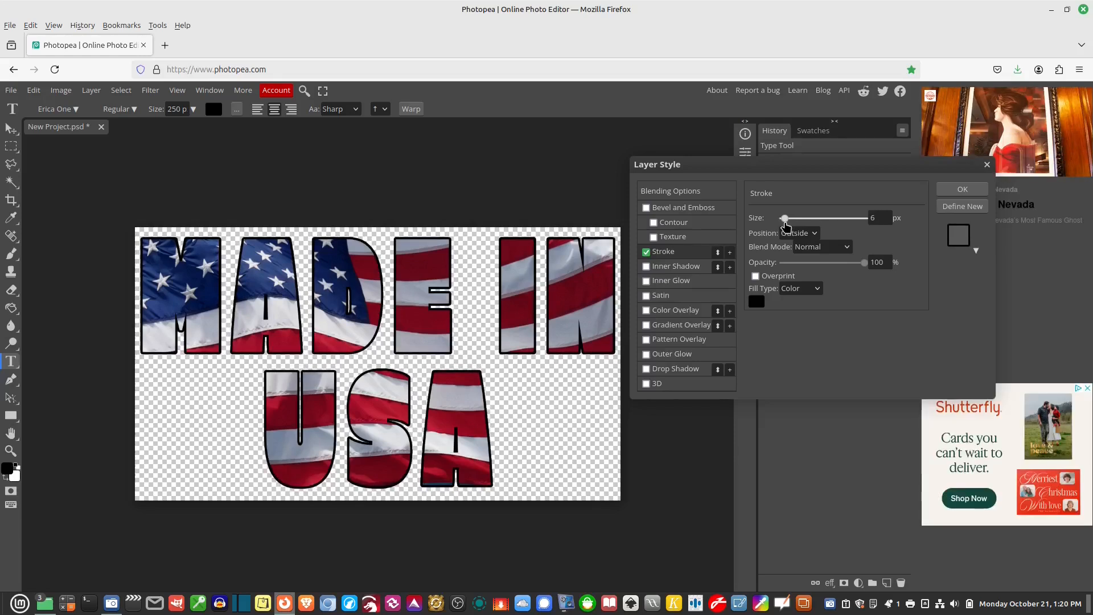
pyautogui.moveTo(786, 227); pyautogui.dragTo(786, 226)
pyautogui.click(961, 192)
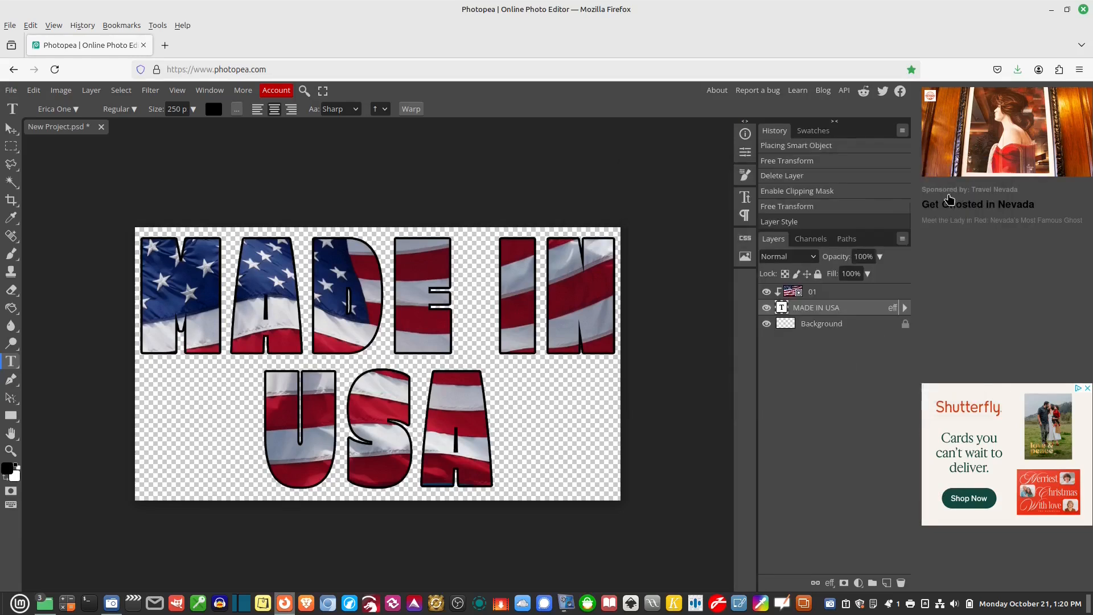